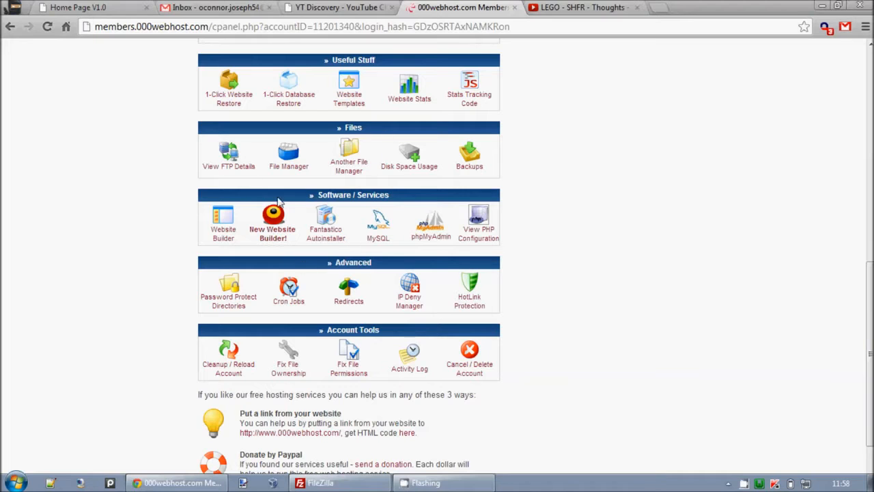
- Open the File Manager from the hosting control panel
scroll(282, 230, "up", 1)
left_click(282, 230)
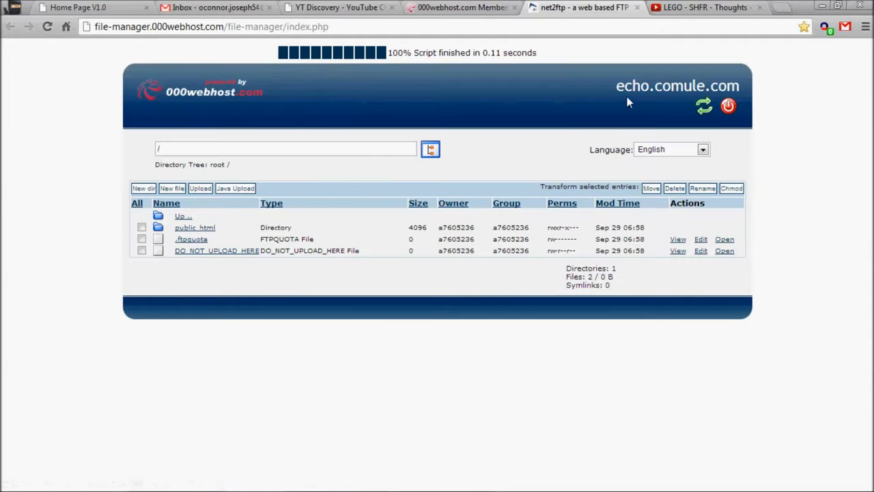
- Try to open the .ftpquota file in the root directory and return to the file list
right_click(723, 86)
left_click(617, 87)
left_click(189, 239)
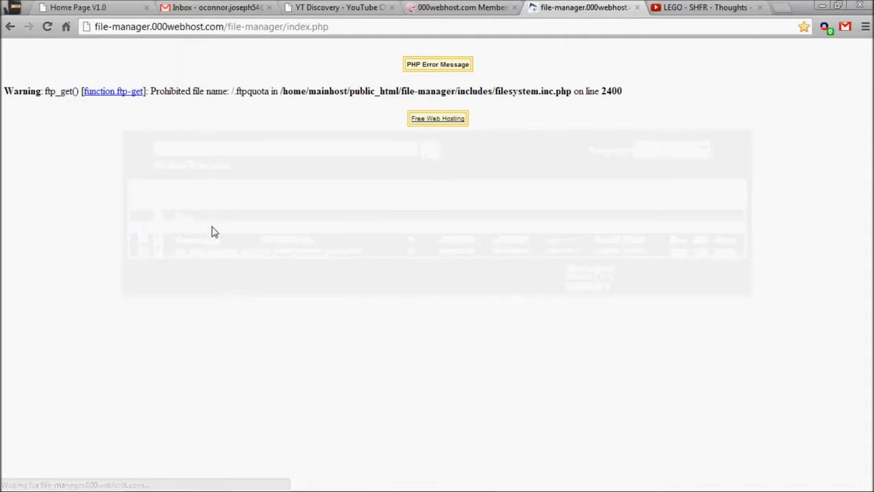
left_click(9, 26)
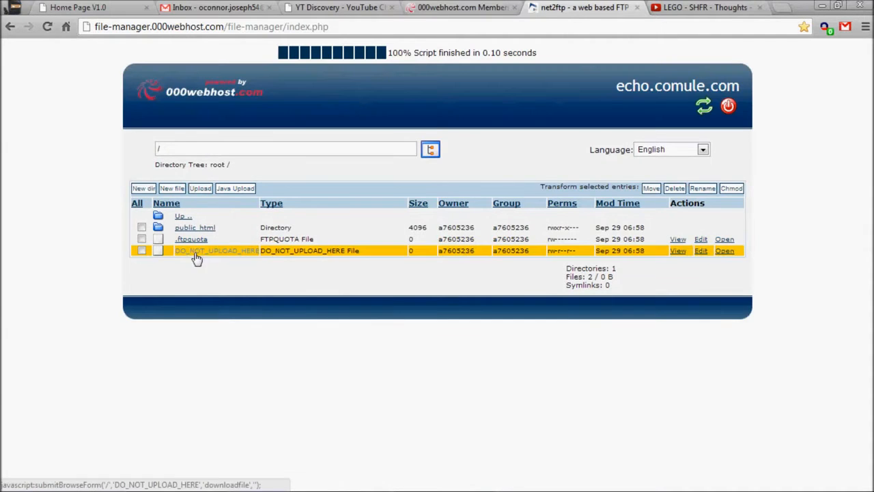
- Open the public_html folder and view the site's live default page in a new tab, then close it
left_click(191, 229)
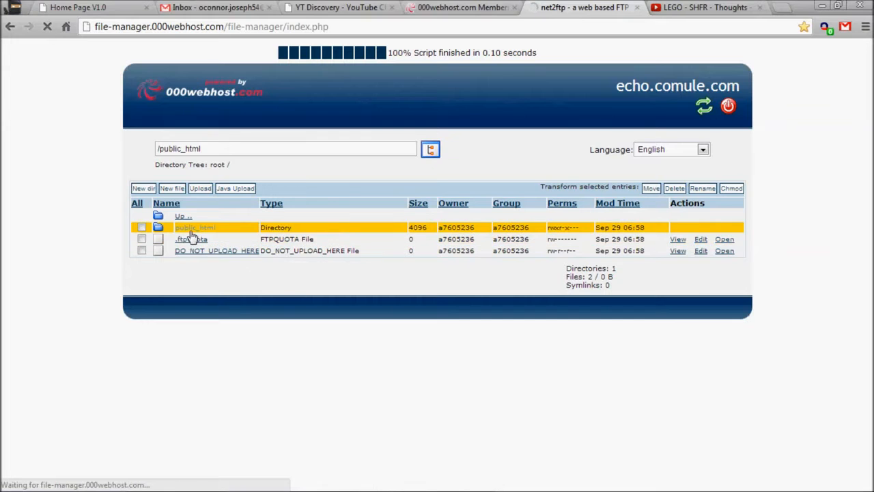
right_click(714, 228)
left_click(732, 235)
key("ctrl+Tab")
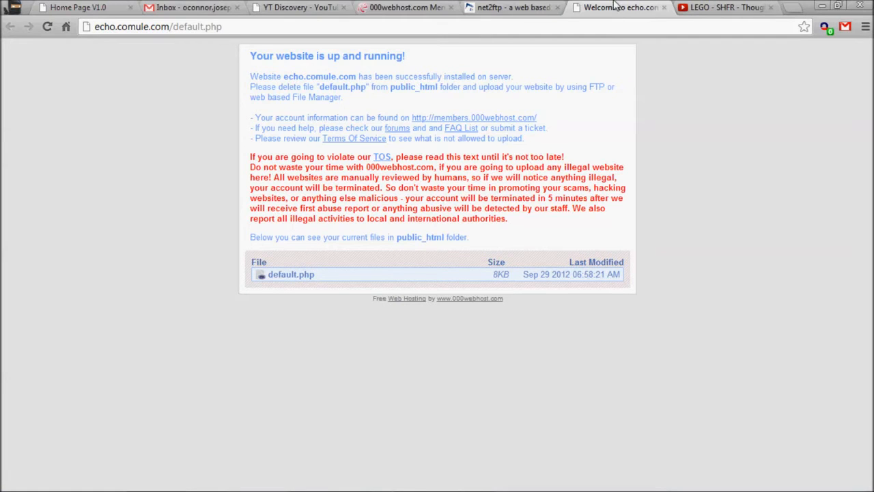
left_click(664, 7)
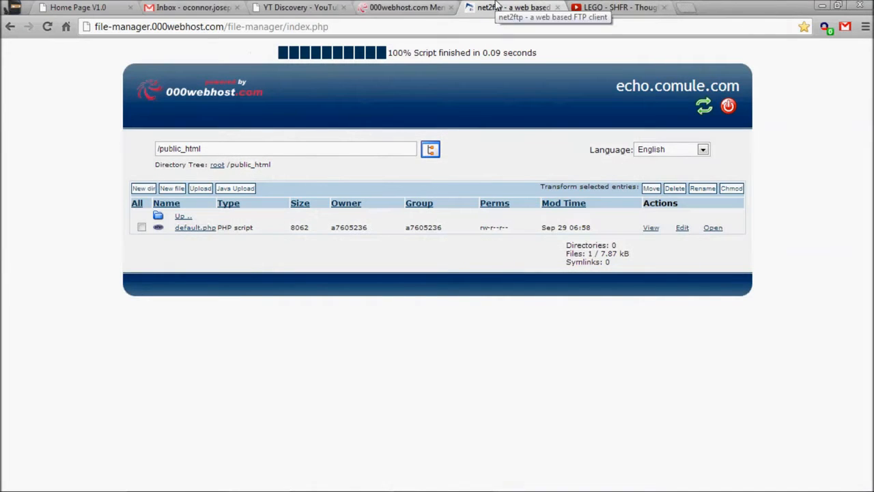
- Launch the New Website Builder from the control panel
key("ctrl+shift+Tab")
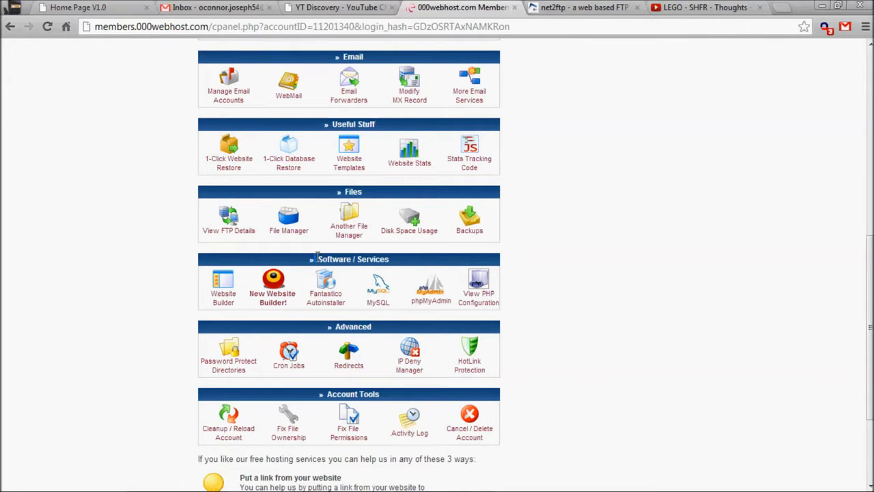
left_click(271, 292)
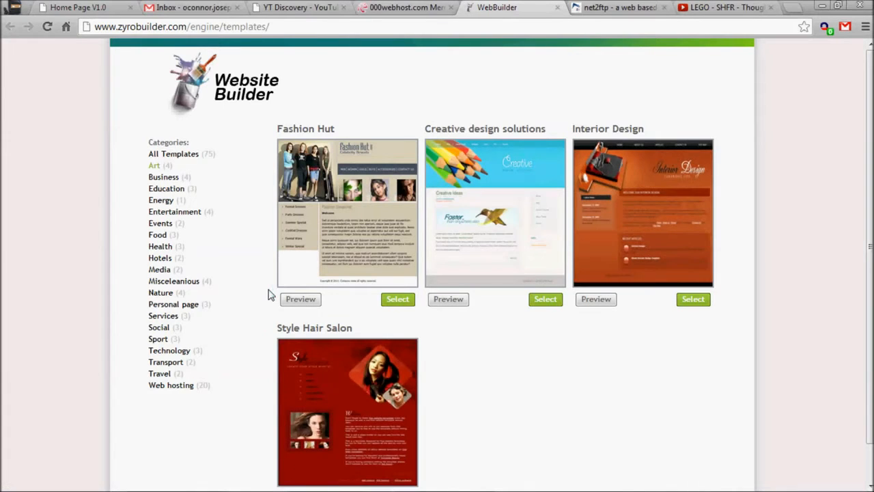
- Browse the full list of website templates across all categories
scroll(554, 359, "down", 1)
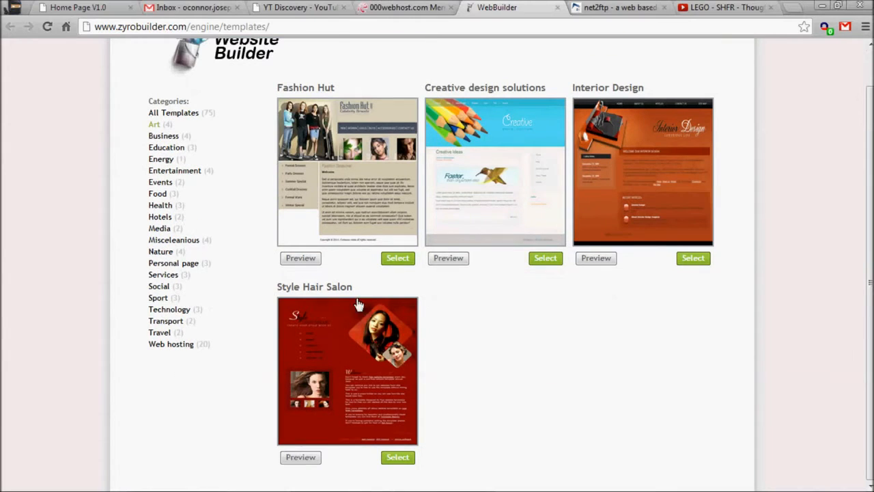
left_click(171, 114)
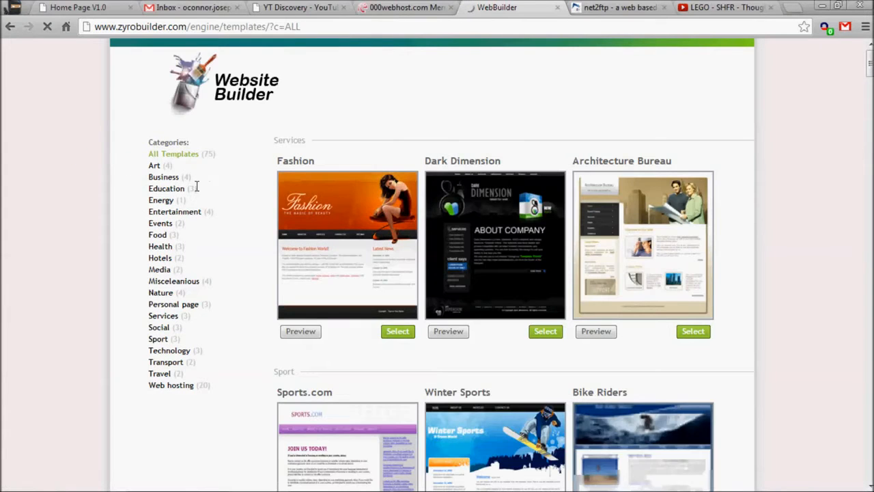
scroll(94, 222, "down", 4)
scroll(96, 215, "down", 10)
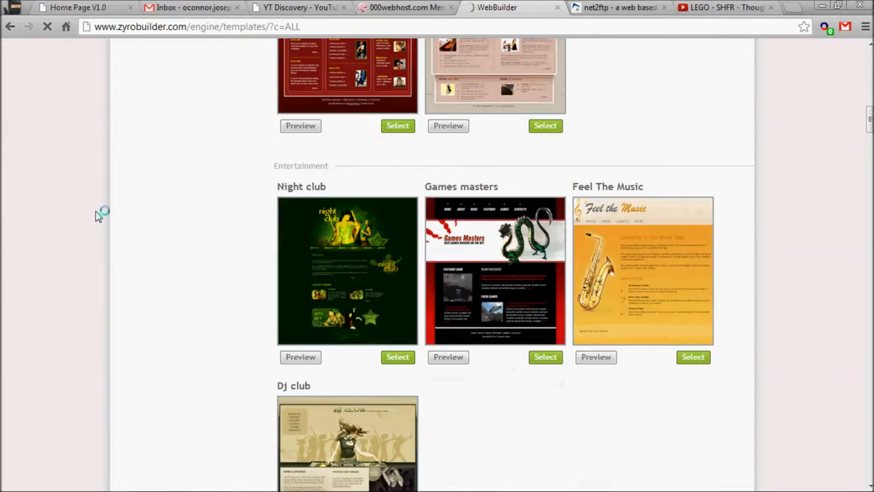
scroll(102, 205, "down", 4)
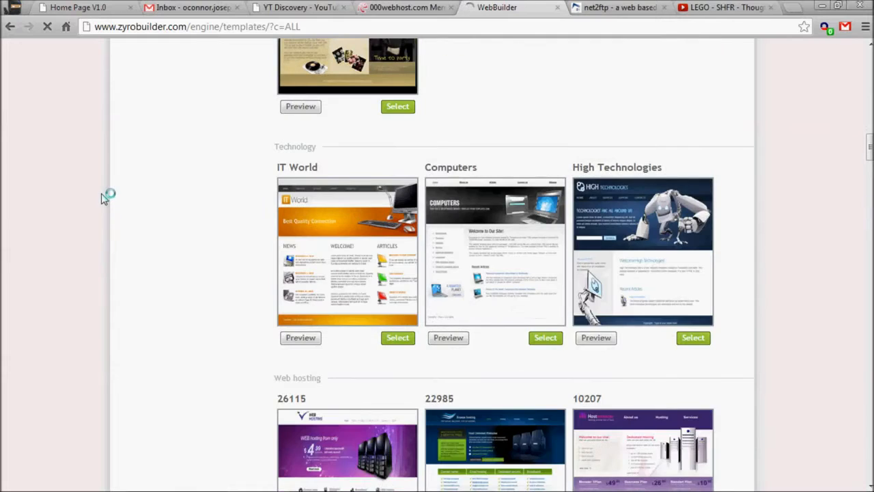
scroll(137, 215, "down", 3)
scroll(135, 217, "down", 8)
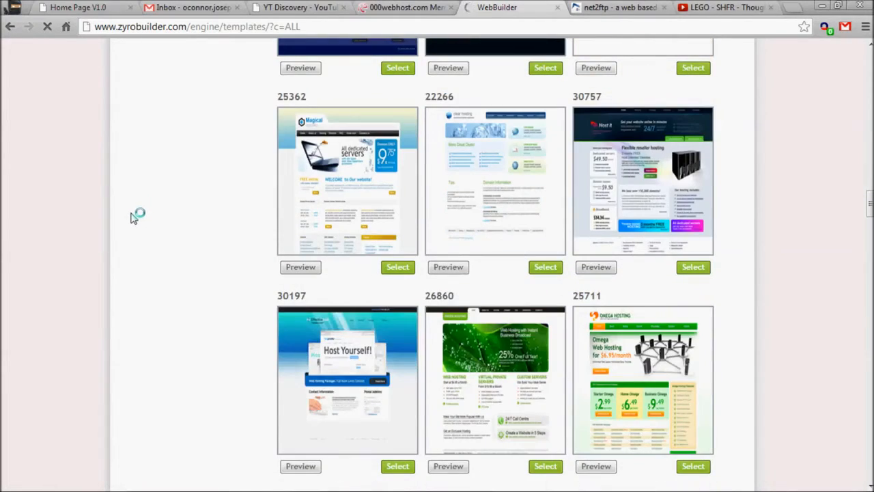
scroll(168, 244, "down", 6)
scroll(162, 241, "up", 9)
scroll(203, 300, "up", 20)
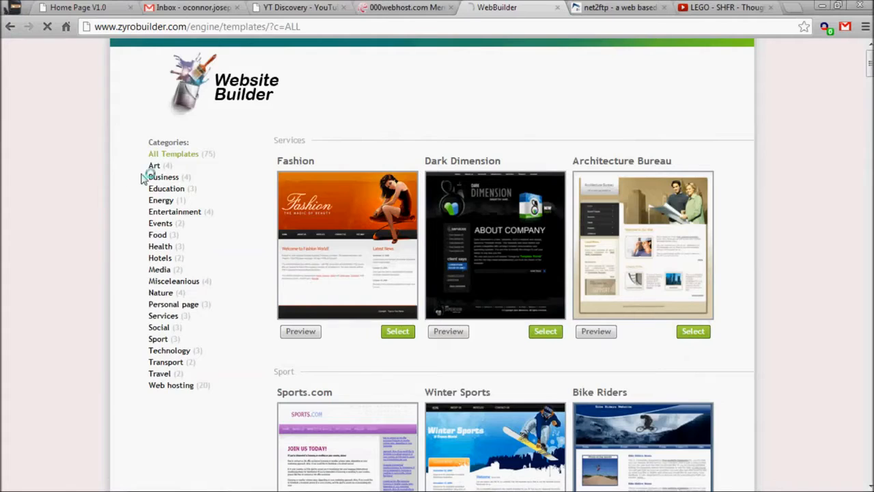
- Filter templates to the Art category and preview the Creative design solutions template
left_click(154, 166)
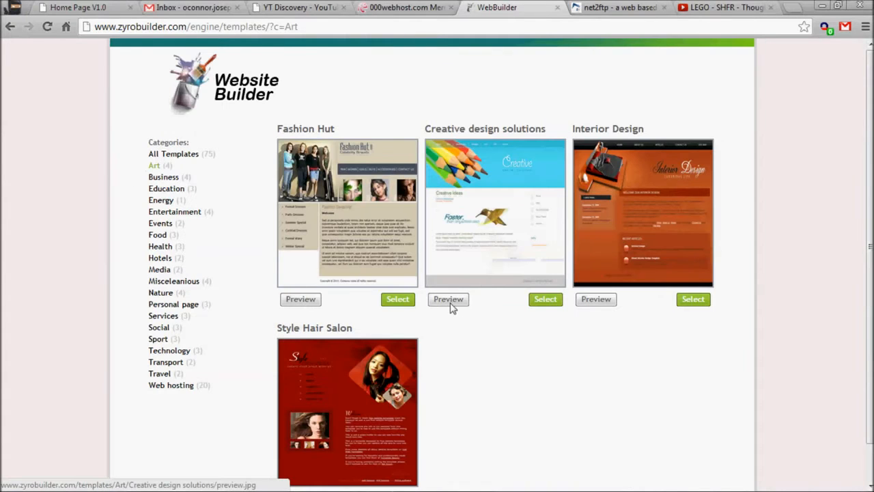
left_click(450, 302)
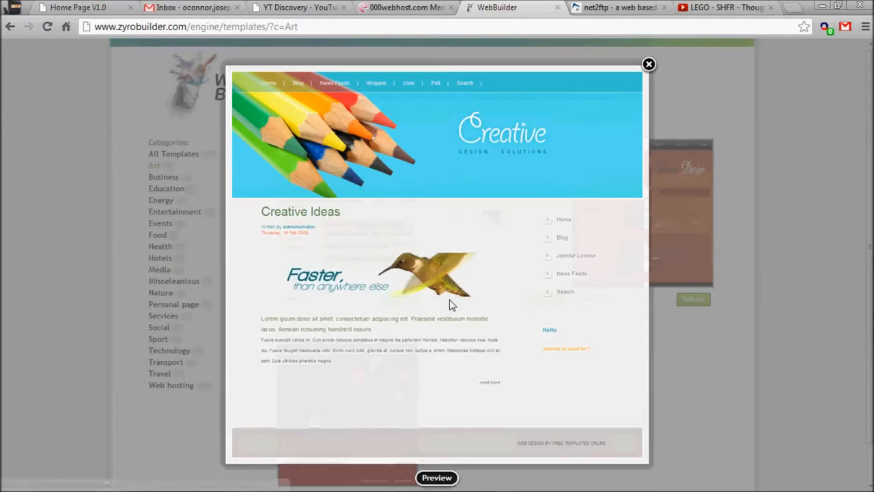
left_click(648, 65)
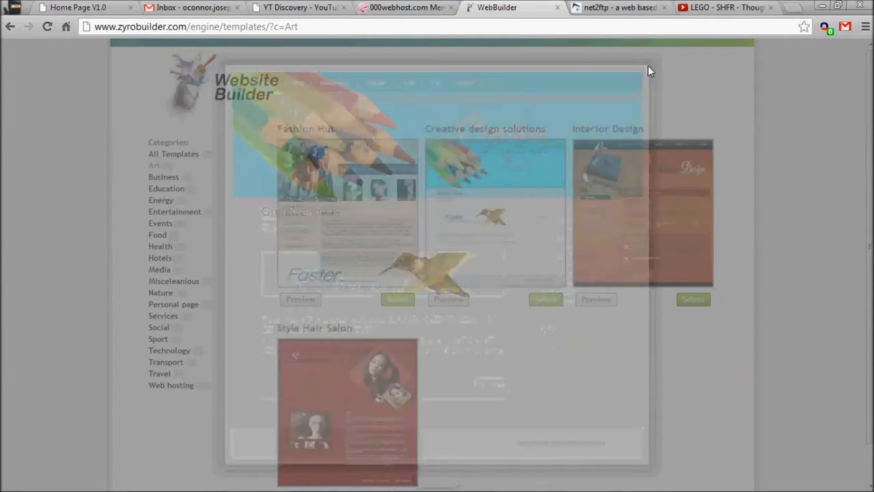
- Select the Creative design solutions template and uncheck the License menu item
left_click(536, 302)
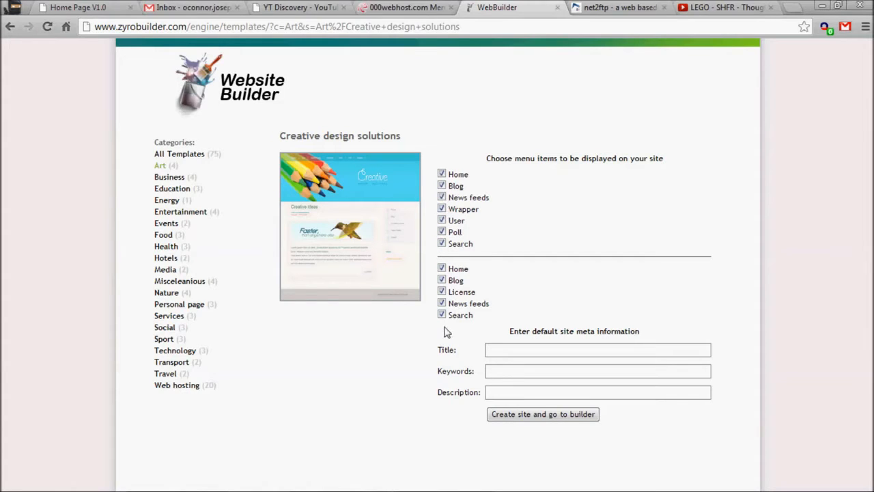
left_click(442, 291)
- Set the site title to "test site for youtube"
left_click(503, 348)
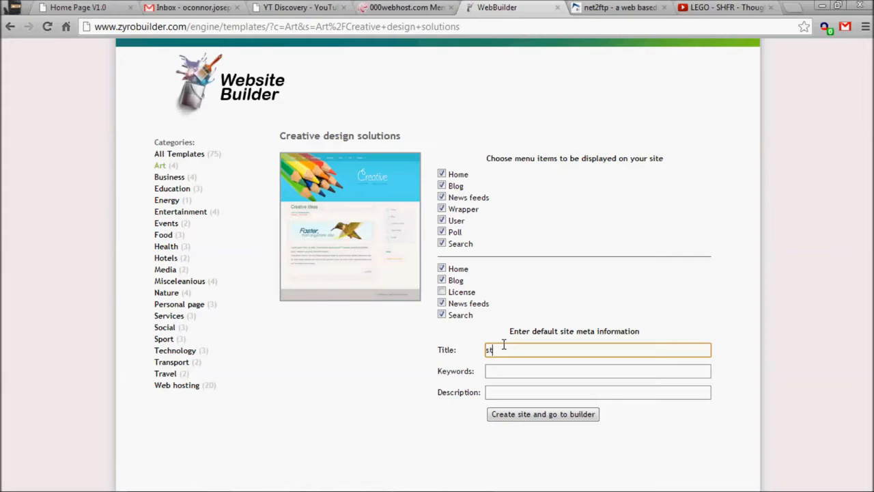
type("test site for youtube")
key("ctrl+a")
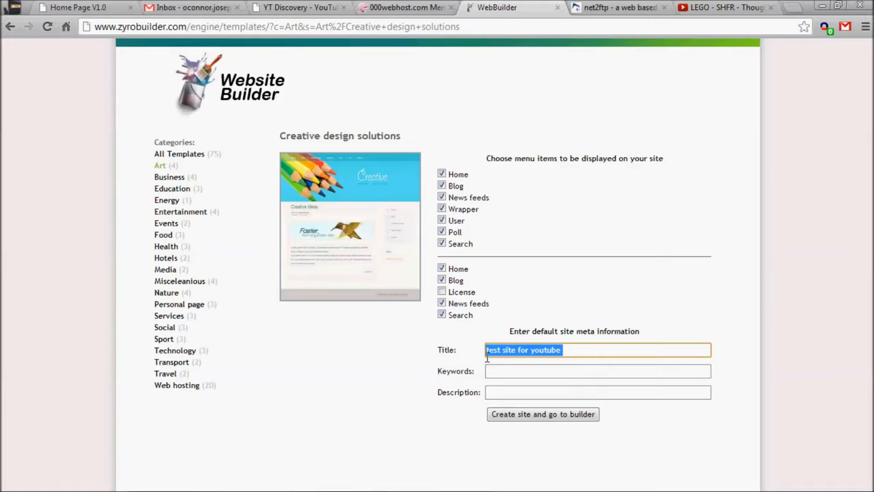
type("a7605236_1")
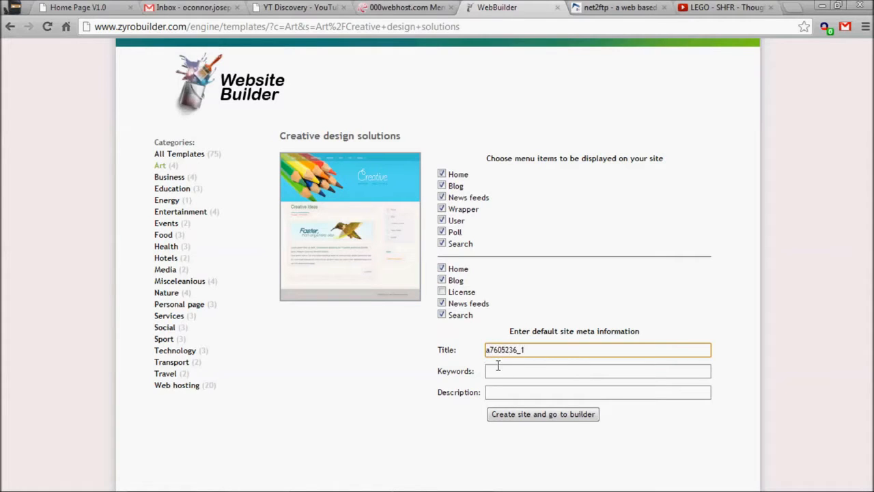
key("ctrl+z")
key("ctrl+c")
- Fill the Keywords and Description fields with "test site for youtube"
left_click(543, 369)
key("ctrl+v")
left_click(515, 389)
key("ctrl+v")
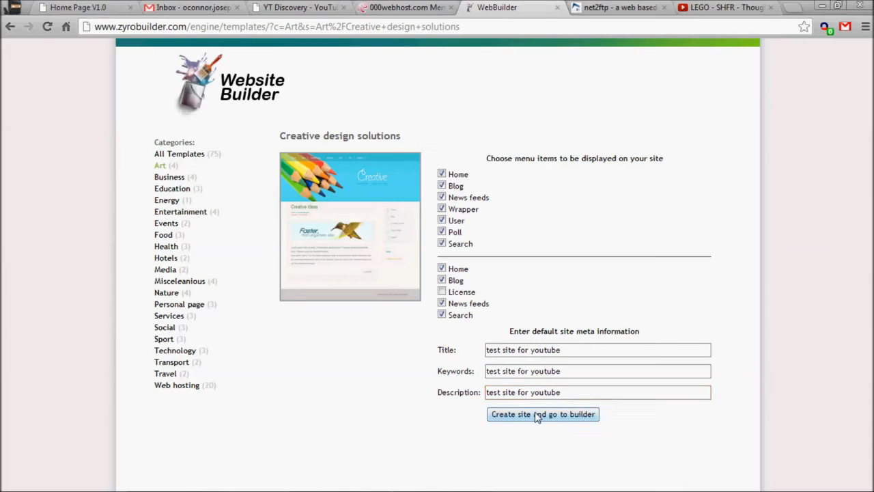
- Create the site and open it in the builder
left_click(537, 414)
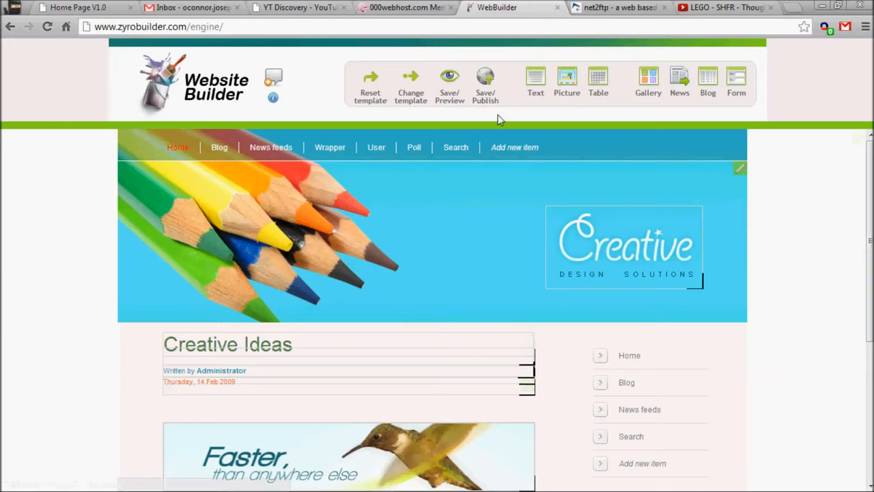
left_click(495, 80)
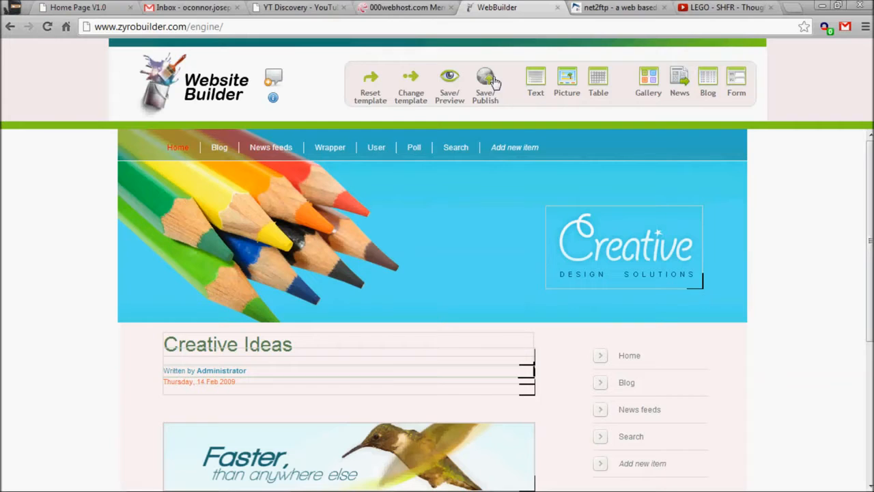
- Refresh the public_html file listing in the file manager and review the newly created files
left_click(596, 8)
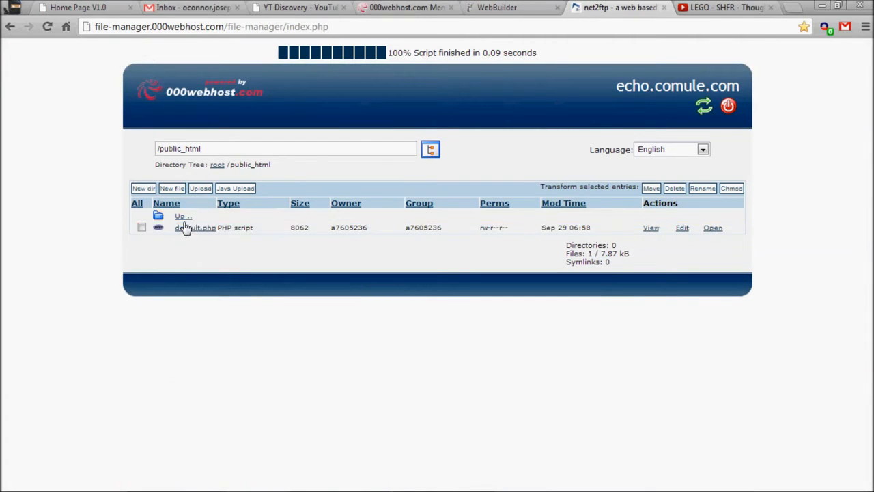
key("F5")
key("Return")
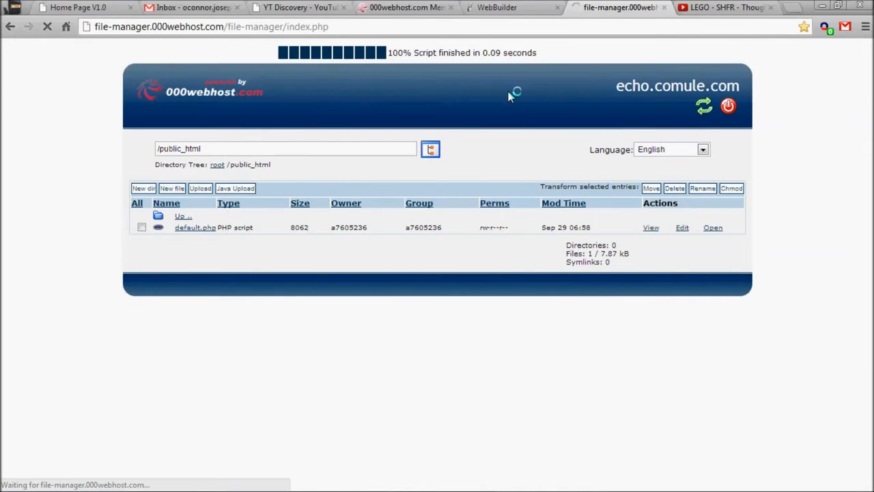
scroll(384, 103, "down", 2)
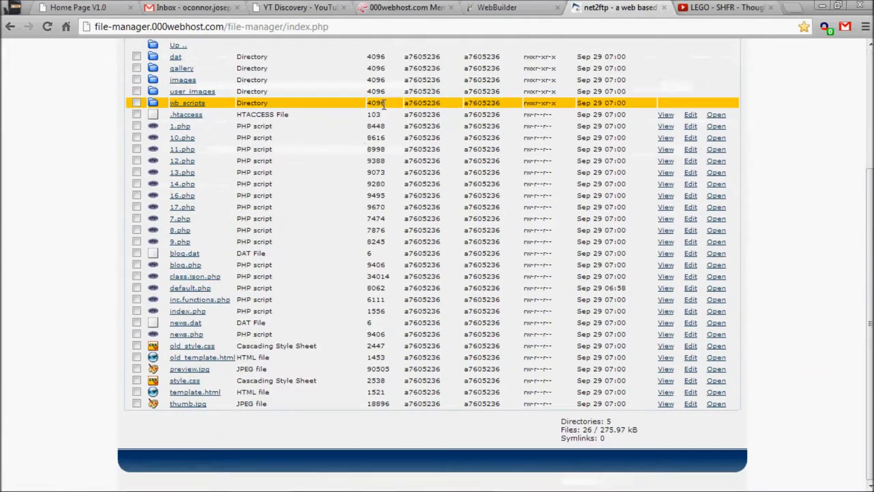
scroll(382, 332, "up", 2)
scroll(615, 110, "up", 1)
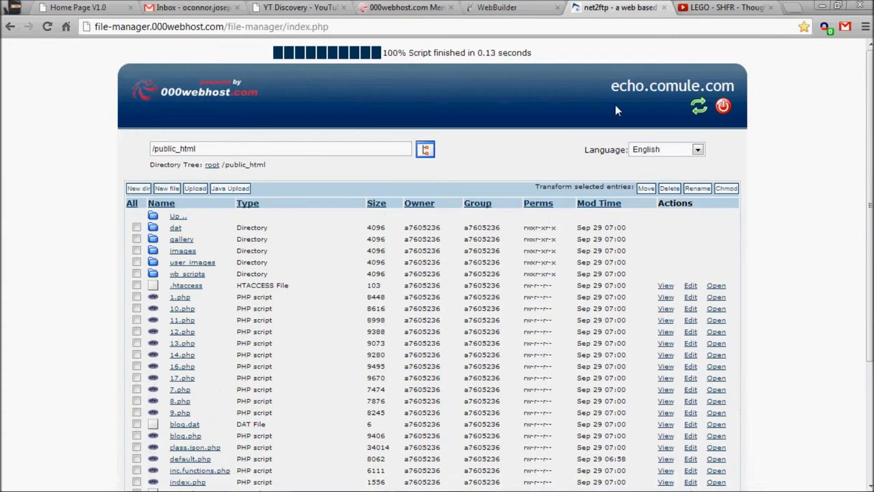
- Open the echo.comule.com site from the file manager header in a new tab
left_click_drag(609, 94, 735, 88)
right_click(722, 82)
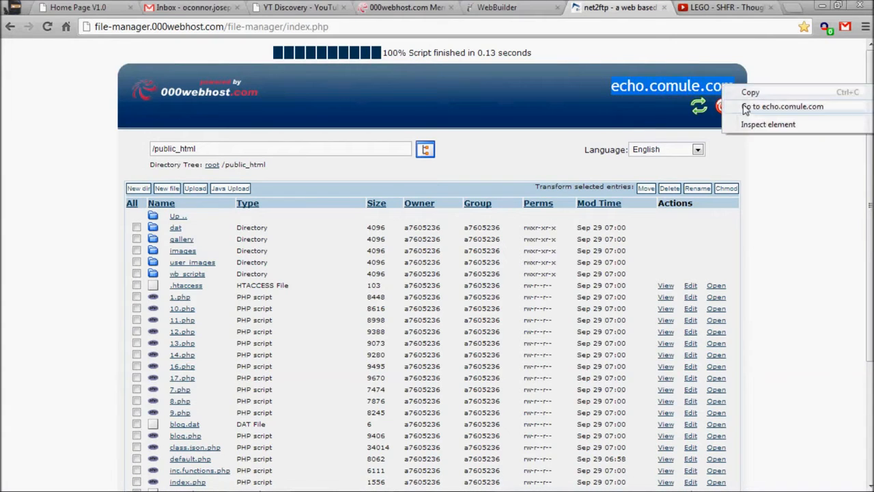
left_click(747, 107)
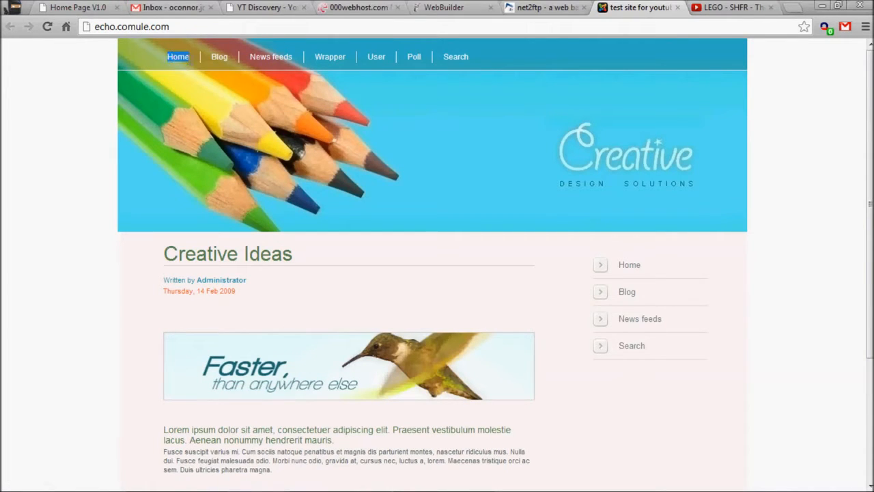
- Browse the published site's News feeds, Blog and User pages, then return to the builder tab
left_click(271, 58)
left_click_drag(161, 294, 91, 280)
left_click(91, 280)
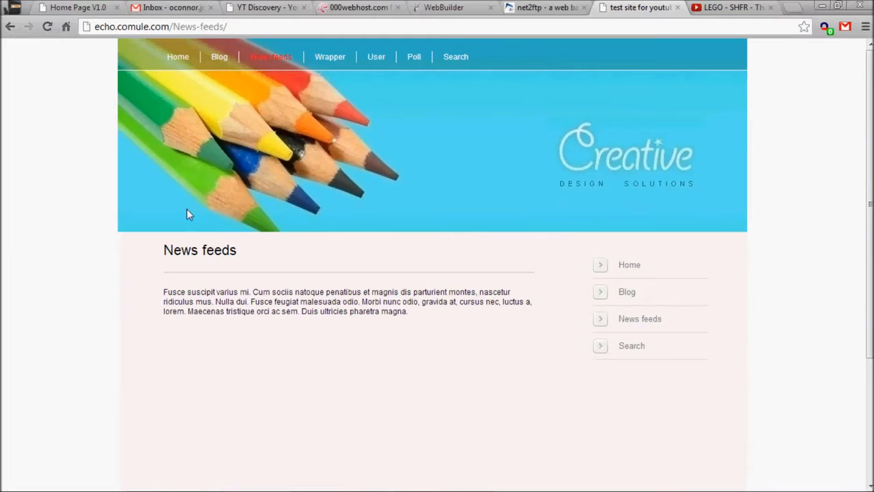
left_click(219, 56)
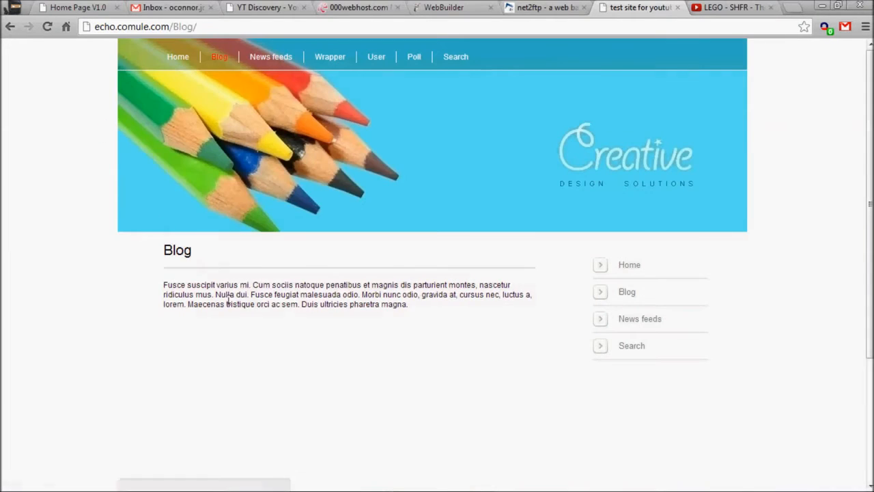
left_click_drag(228, 300, 394, 326)
left_click(394, 326)
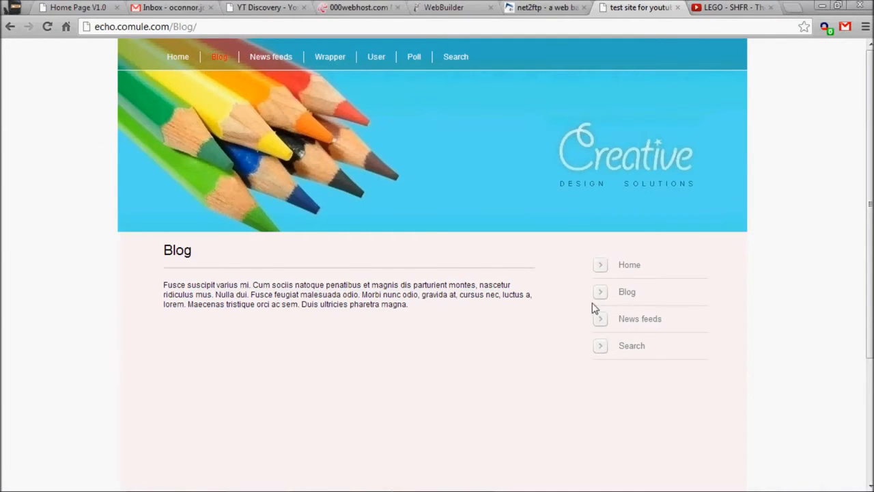
left_click(376, 59)
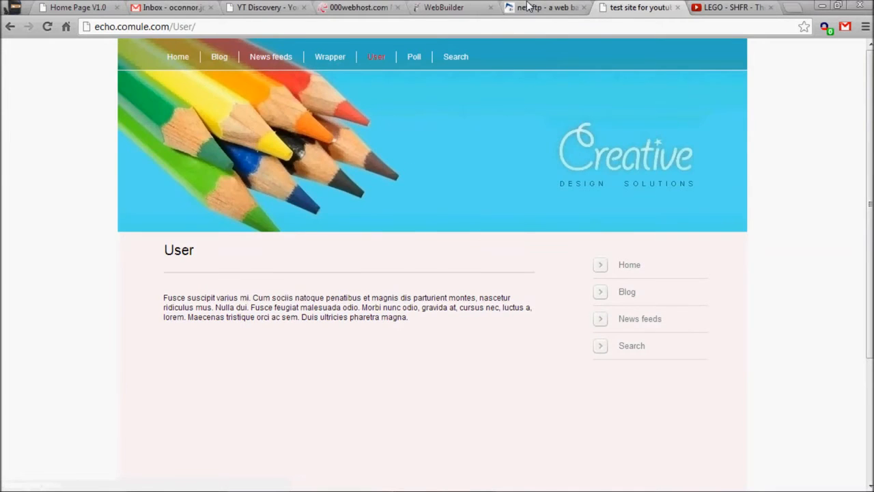
left_click(528, 6)
left_click(460, 7)
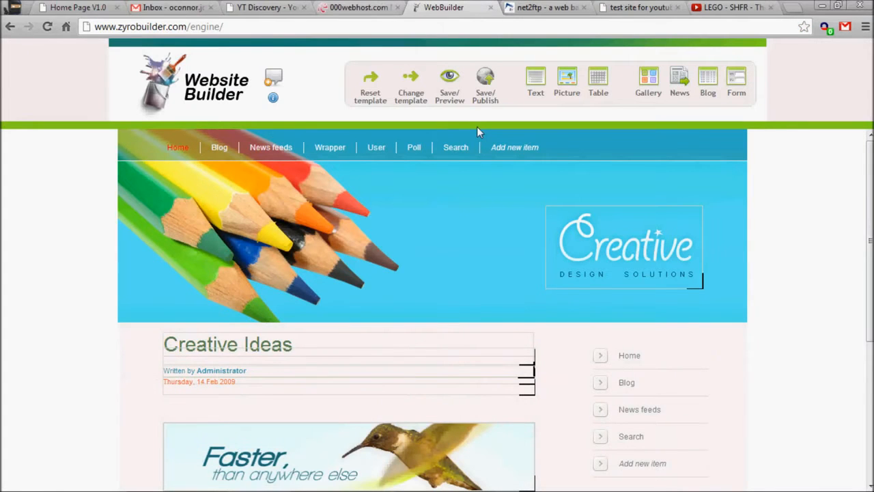
- Add a new navigation menu item and rename it youtube
left_click(505, 153)
left_click(506, 156)
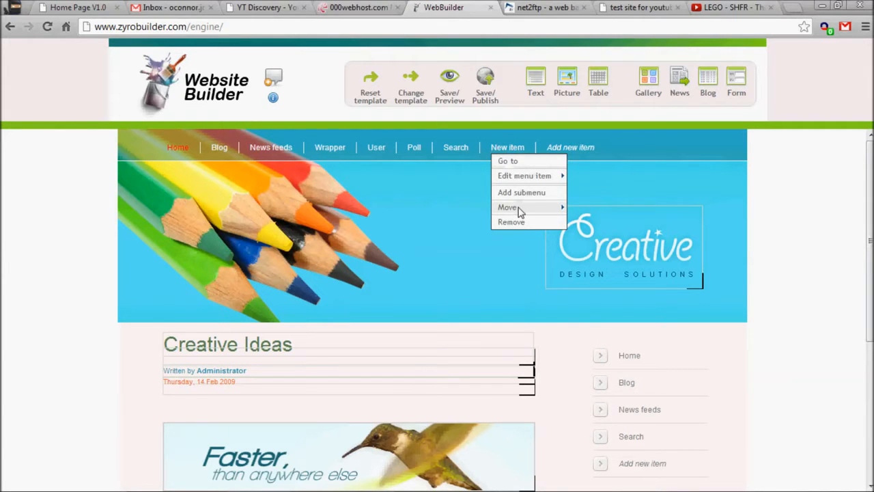
mouse_move(550, 207)
mouse_move(522, 185)
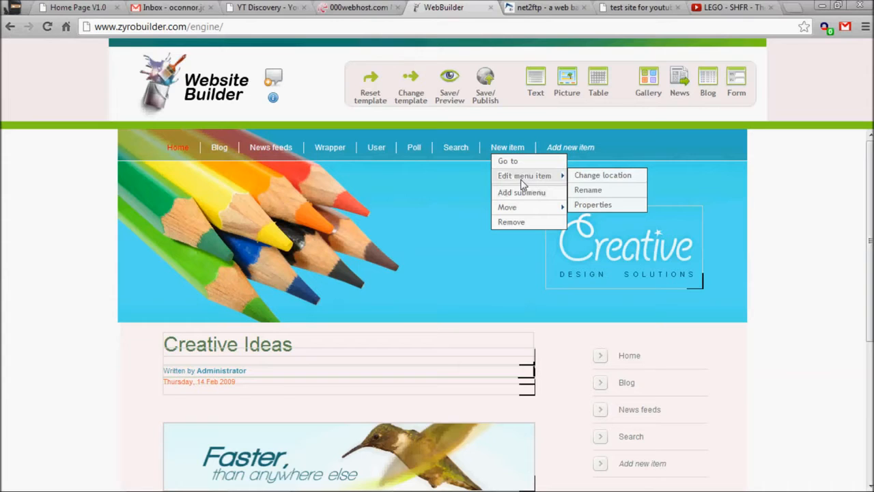
left_click(584, 190)
key("BackSpace")
key("BackSpace")
key("BackSpace")
key("BackSpace")
key("BackSpace")
key("BackSpace")
key("BackSpace")
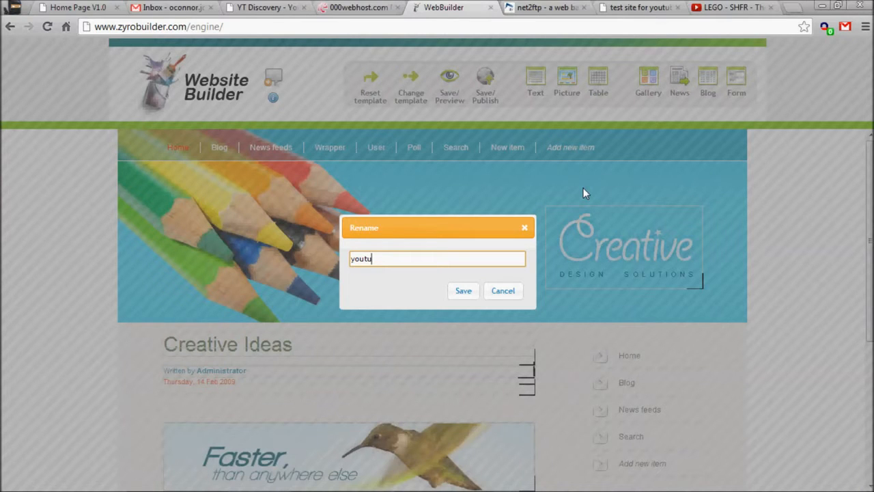
left_click(464, 291)
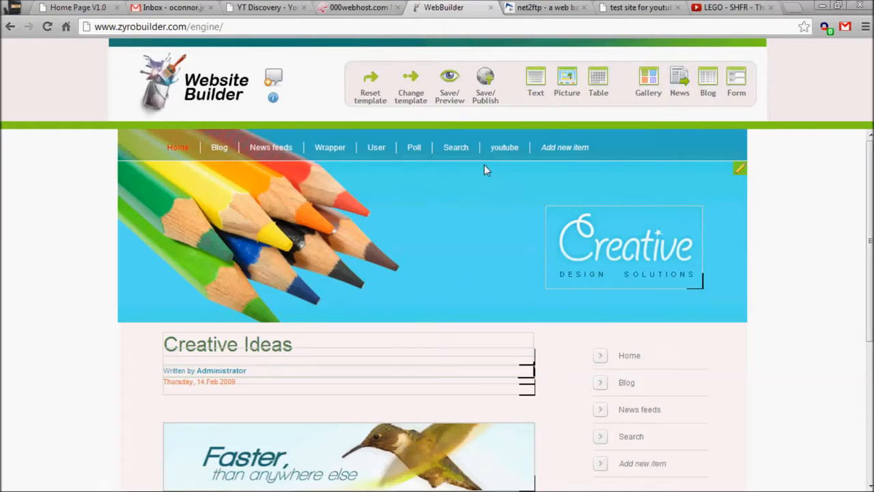
- Preview the saved site and view its youtube page, then return to the builder
left_click(449, 85)
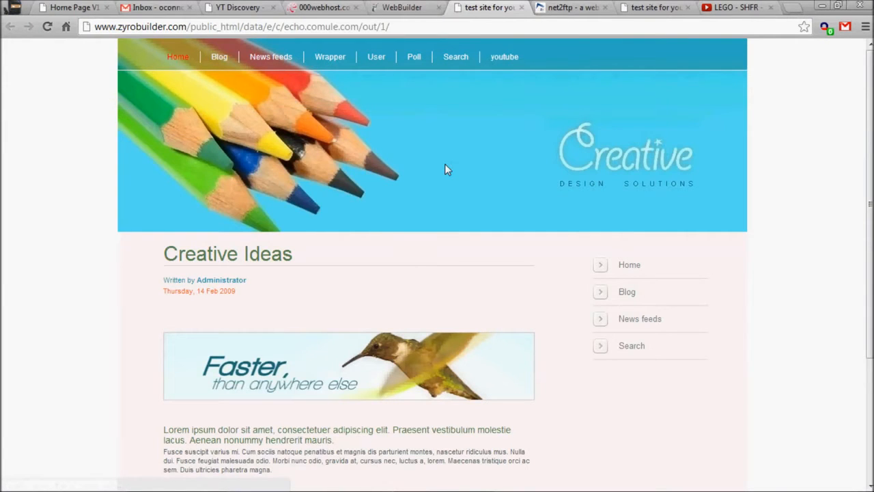
left_click(503, 57)
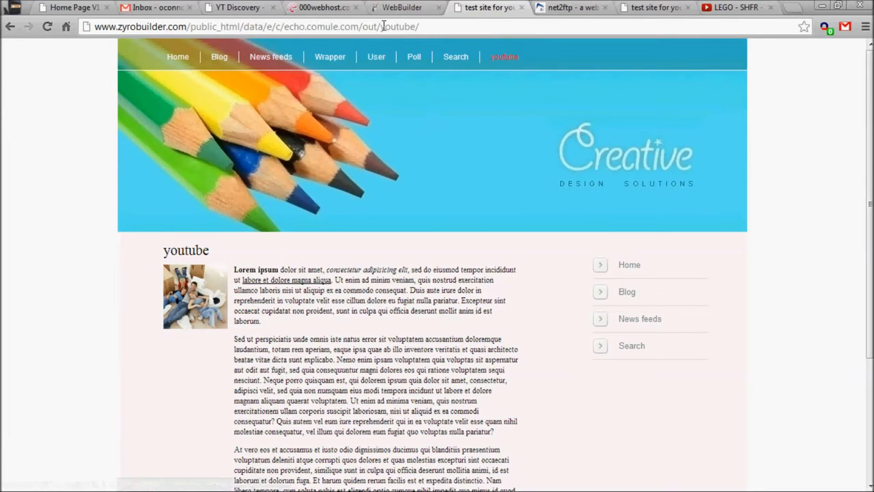
left_click_drag(365, 30, 418, 32)
left_click(519, 34)
scroll(294, 280, "down", 3)
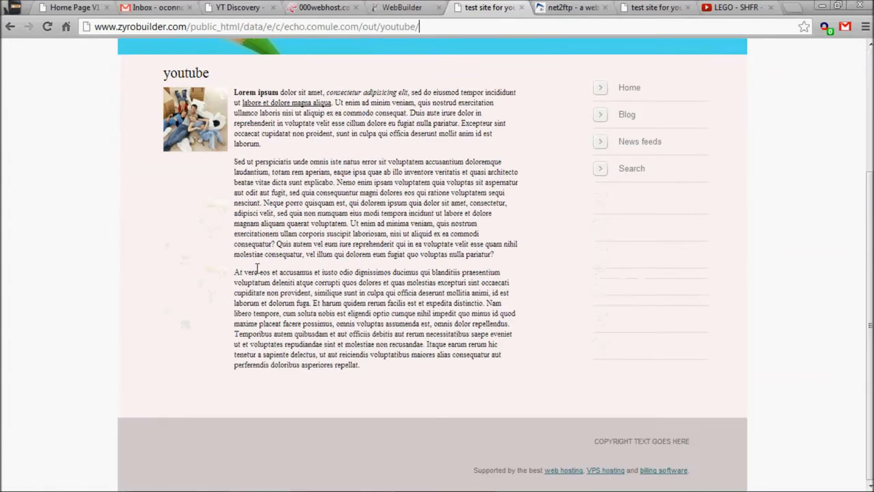
left_click_drag(260, 96, 192, 134)
left_click(430, 358)
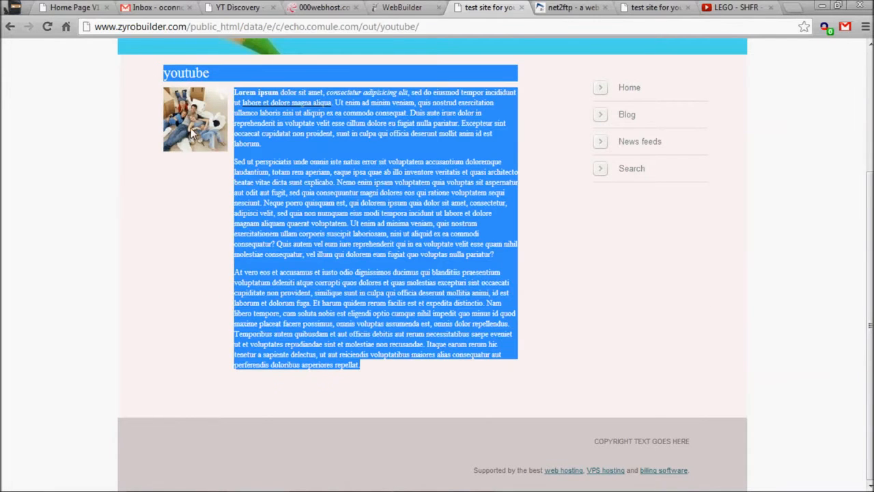
left_click(189, 255)
left_click(410, 7)
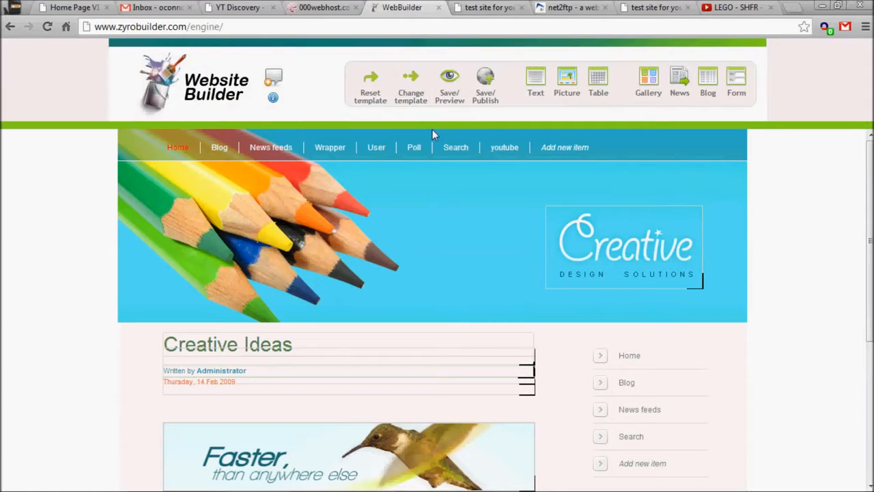
- Save and publish the site, then reload the live site and open its youtube page
left_click(482, 92)
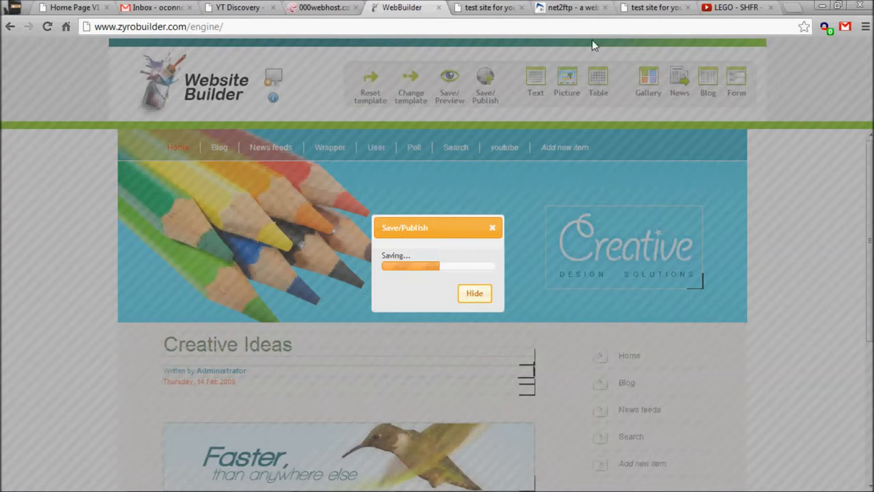
left_click(653, 8)
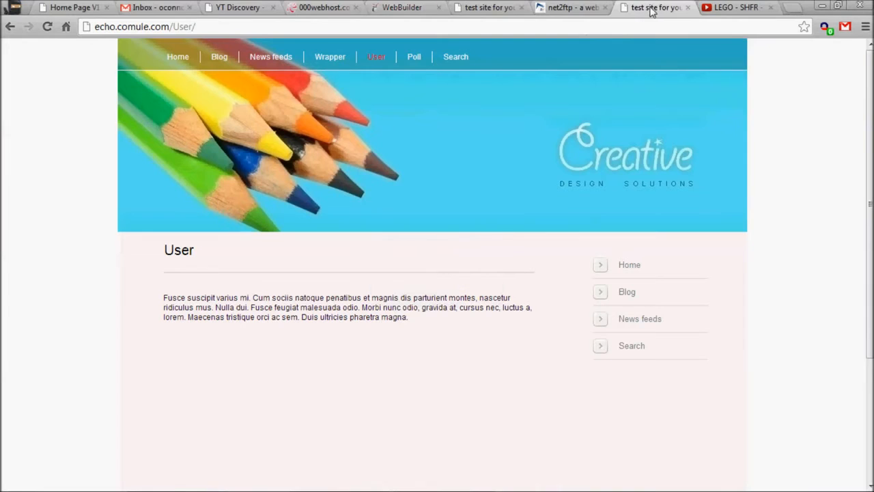
left_click(47, 27)
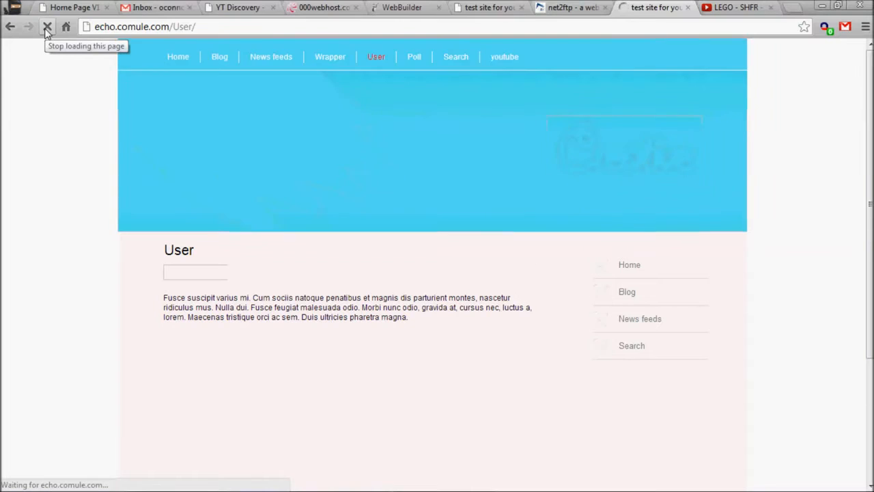
left_click(496, 60)
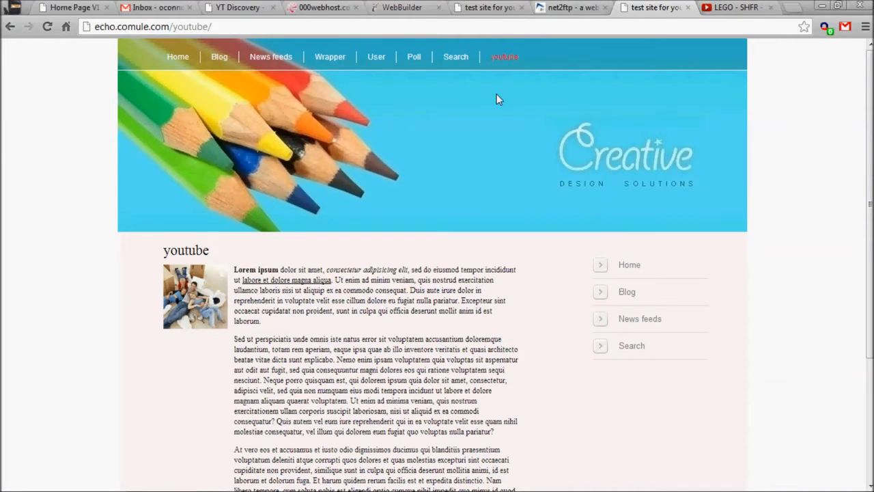
- Close the preview tab and open the youtube page in the builder
left_click(488, 9)
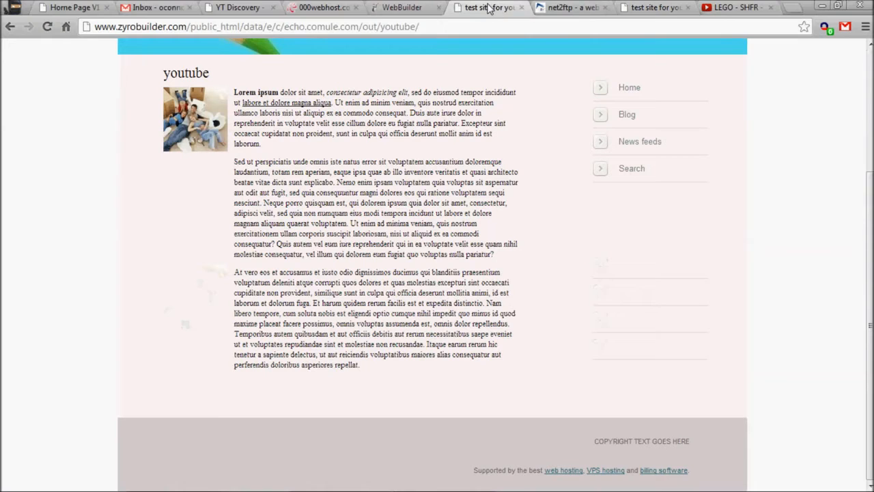
scroll(495, 130, "up", 3)
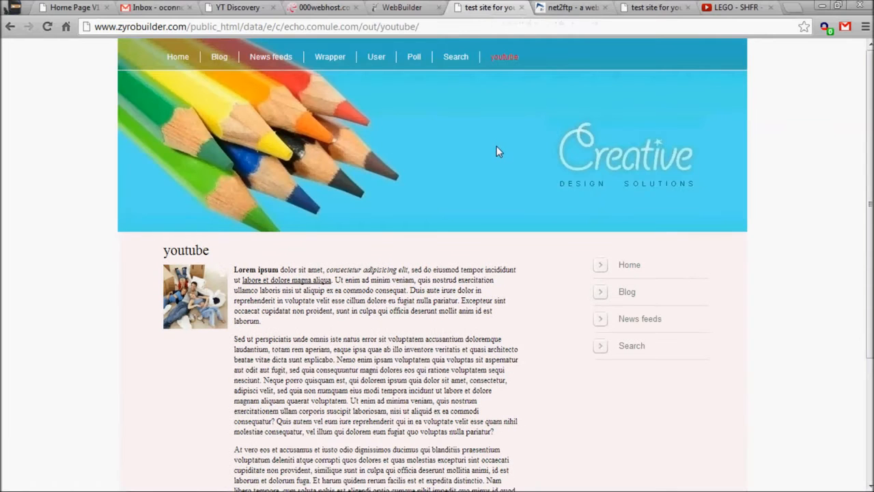
left_click(567, 7)
left_click(403, 8)
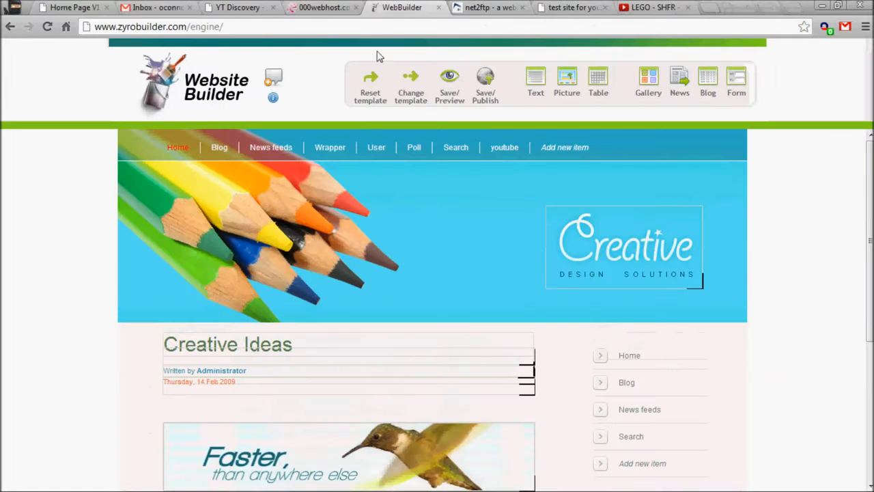
left_click(507, 153)
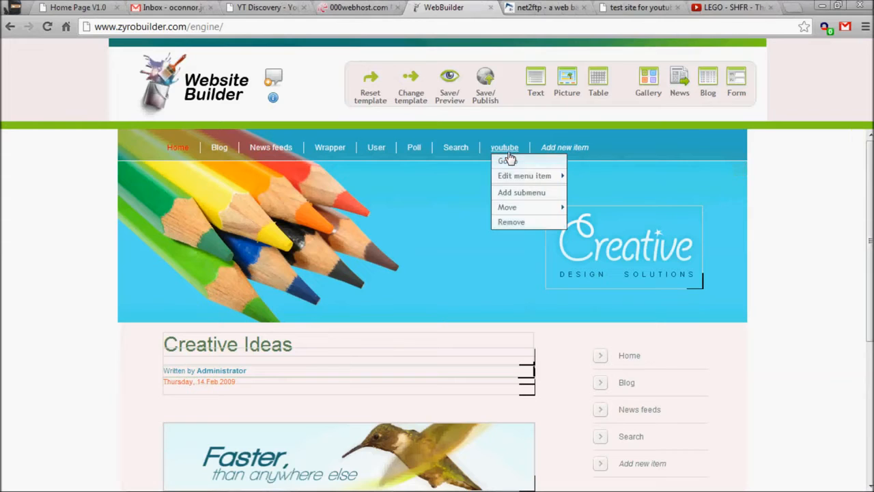
left_click(518, 164)
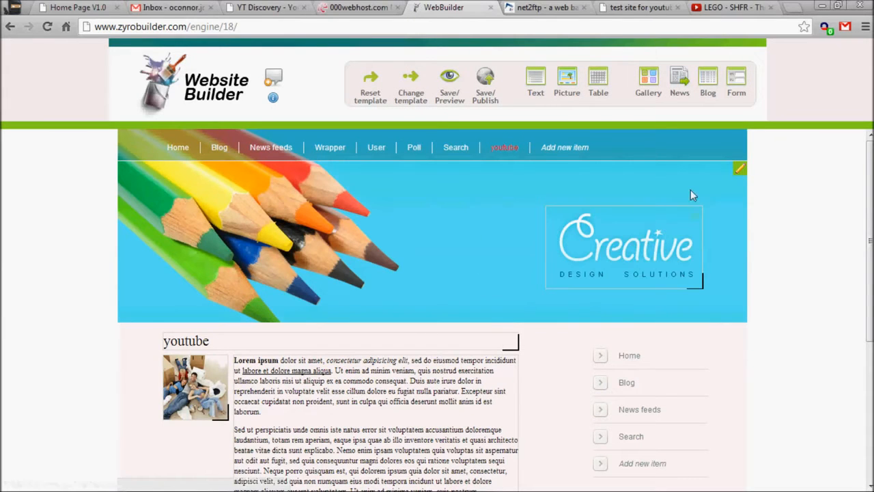
- Reset the youtube page's picture to its original size
scroll(475, 196, "down", 2)
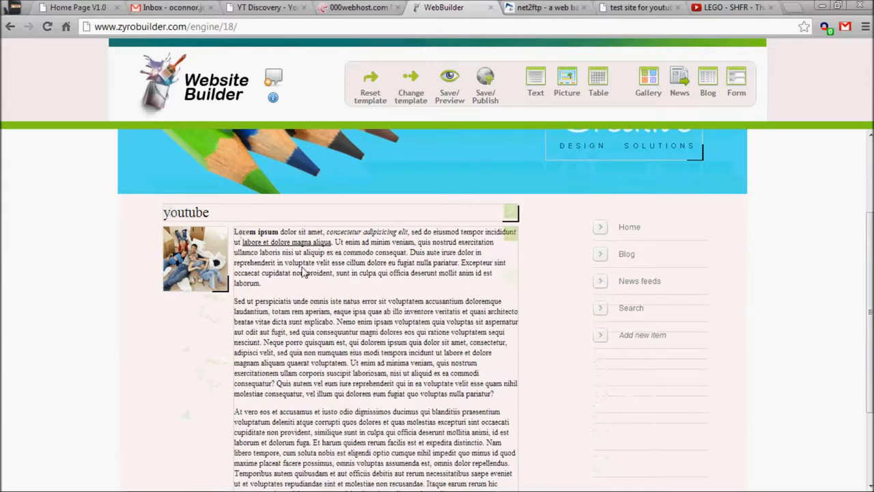
left_click(220, 235)
mouse_move(250, 234)
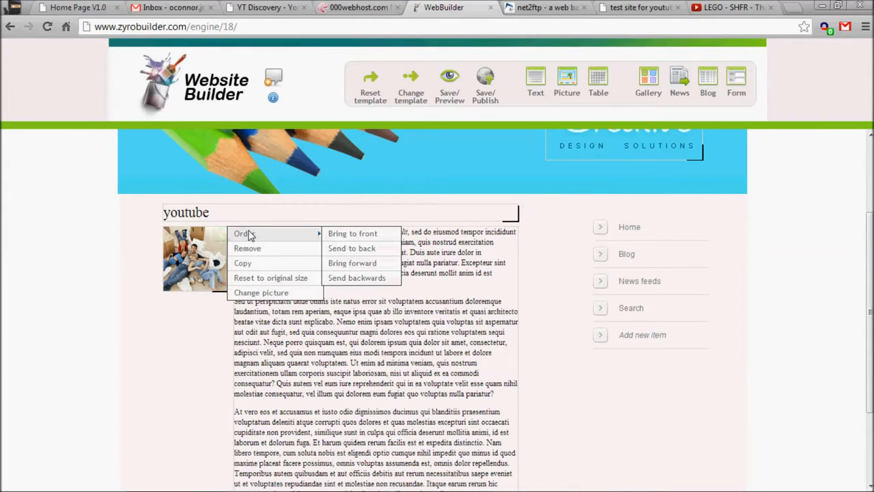
left_click(267, 278)
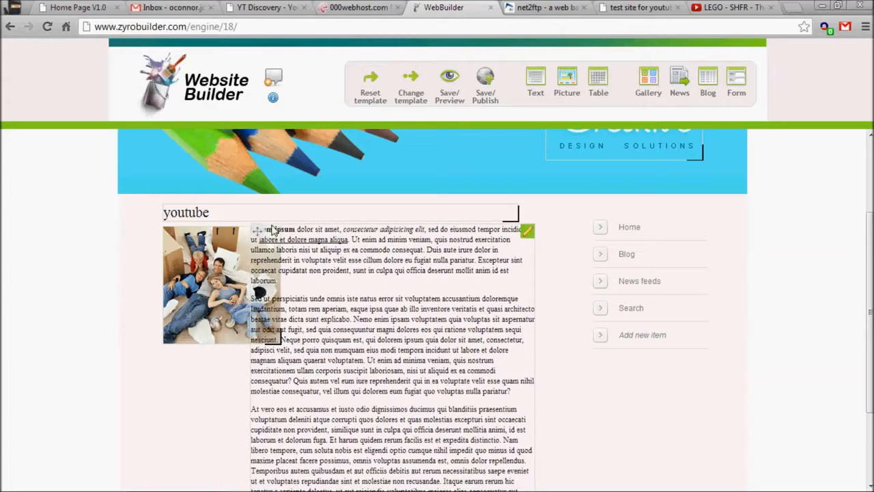
- Bring the page's body text block to the front and set its text size to 10px
left_click(526, 231)
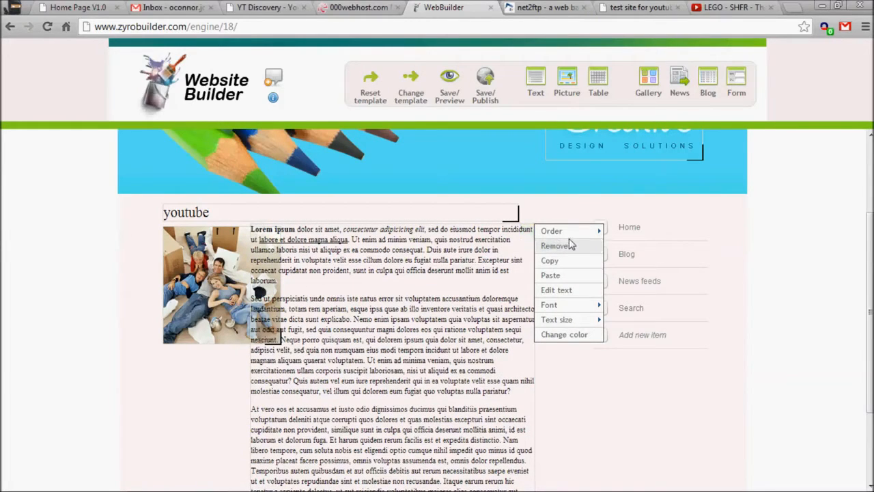
mouse_move(564, 237)
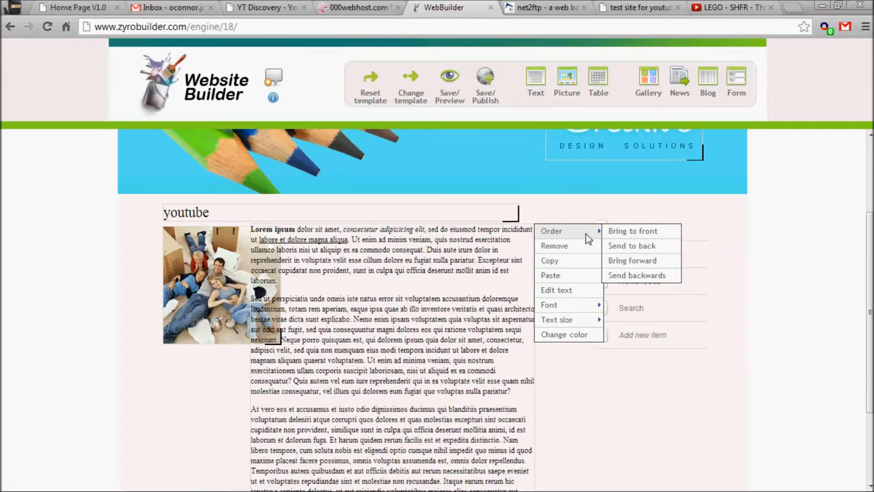
left_click(631, 231)
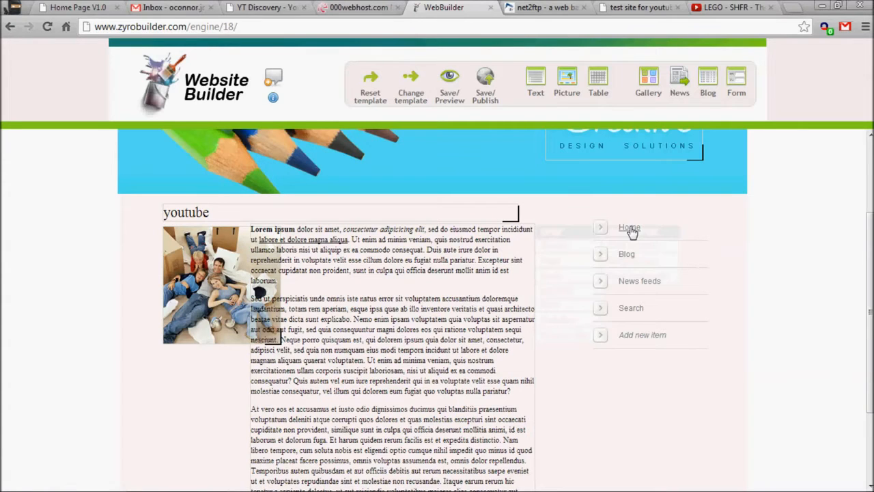
left_click(526, 232)
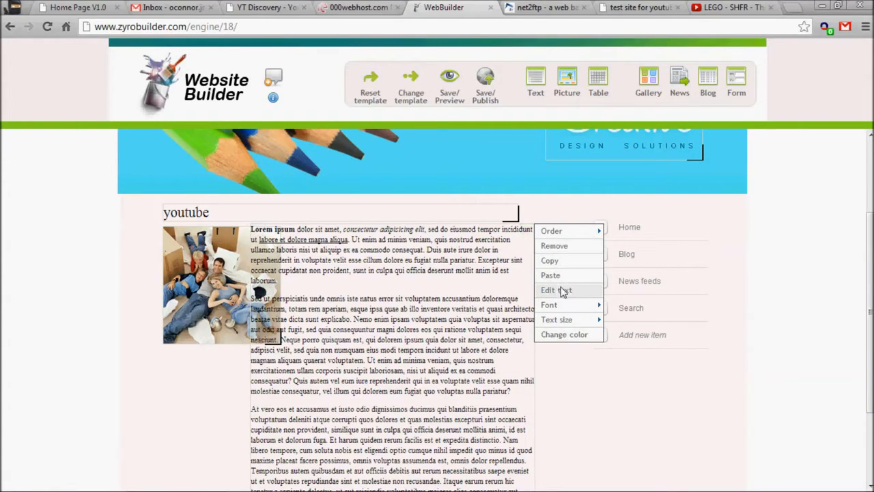
mouse_move(564, 327)
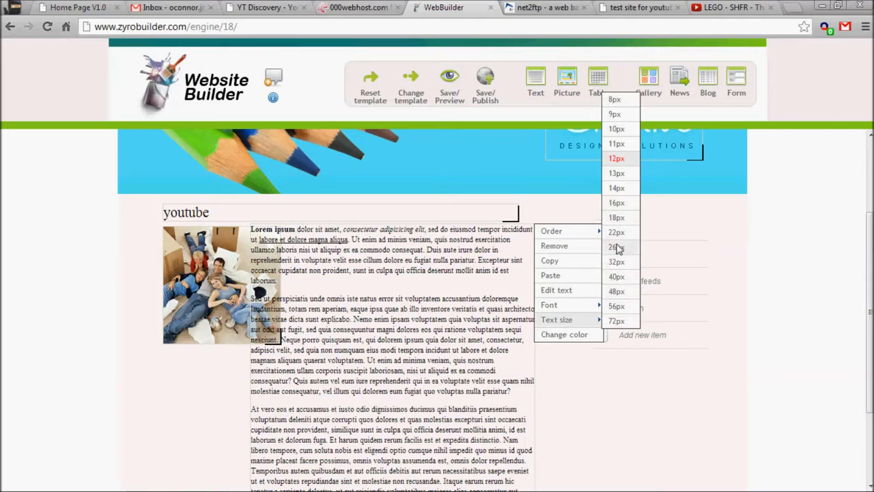
left_click(617, 129)
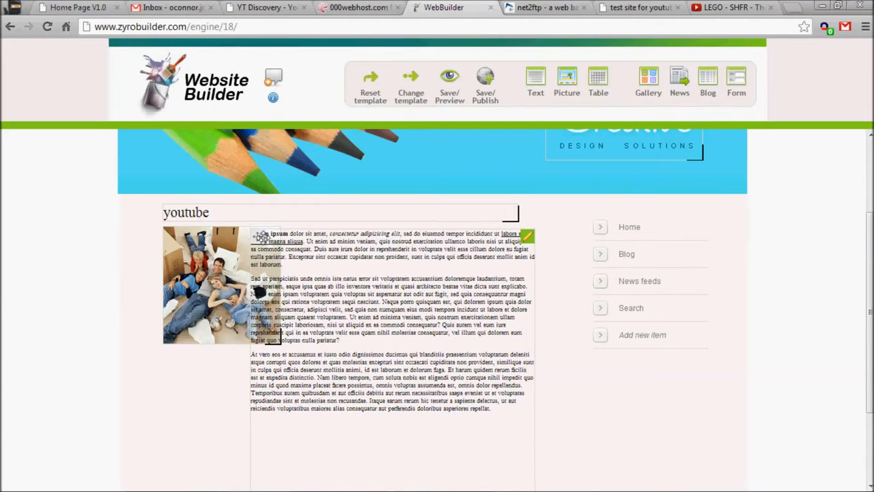
- Set the youtube page heading's text size to 12px
left_click(390, 262)
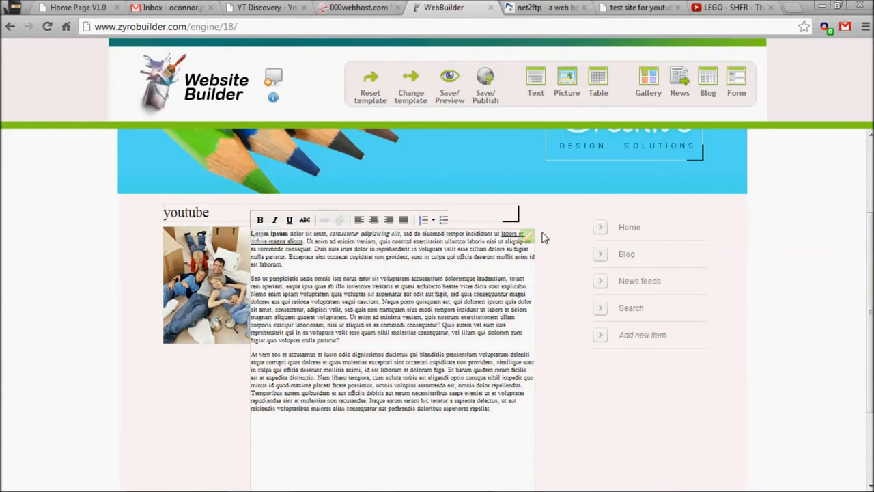
left_click(254, 235)
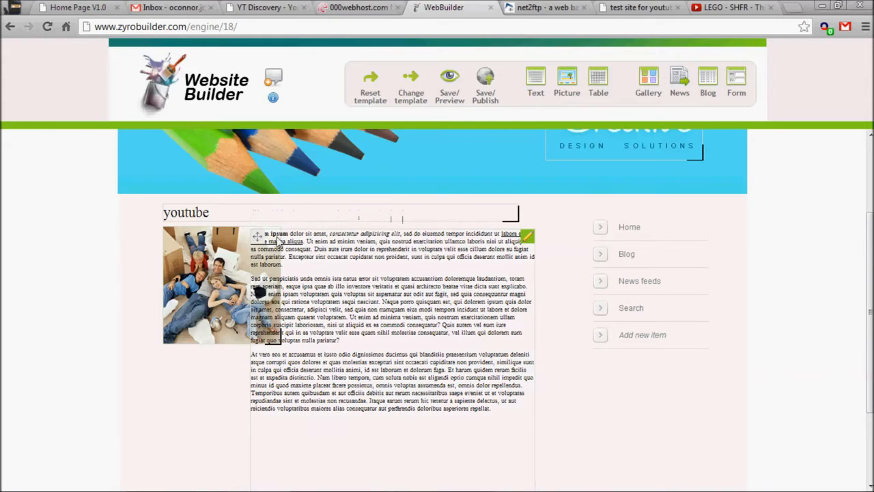
left_click(277, 239)
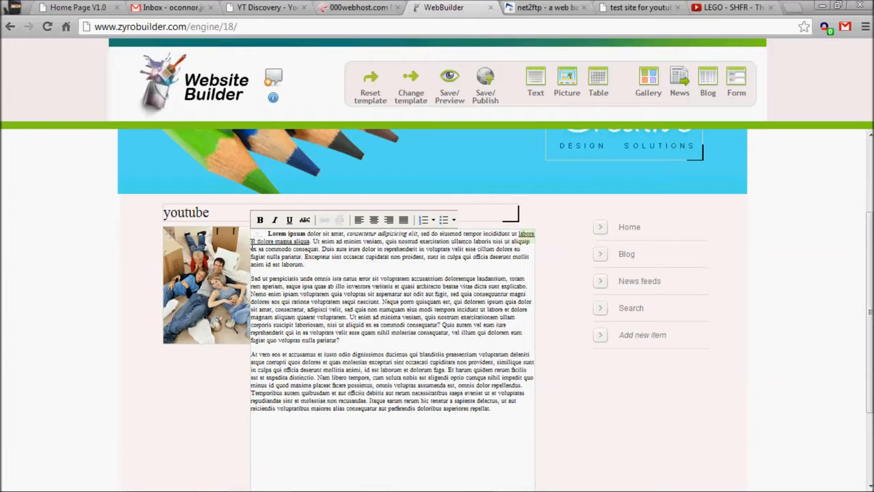
left_click(508, 219)
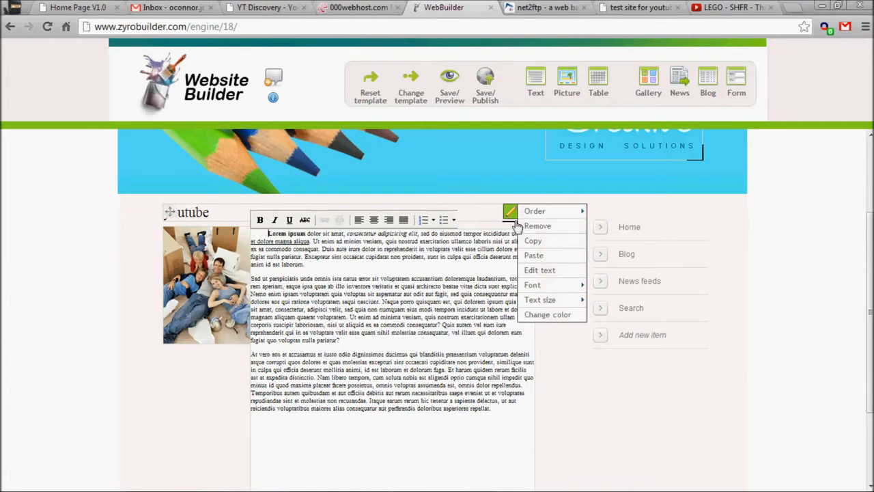
mouse_move(566, 299)
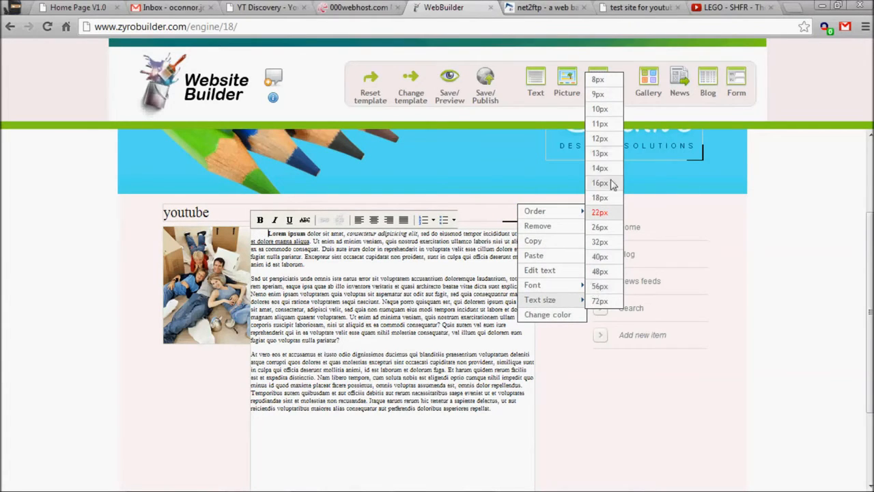
key("ctrl+a")
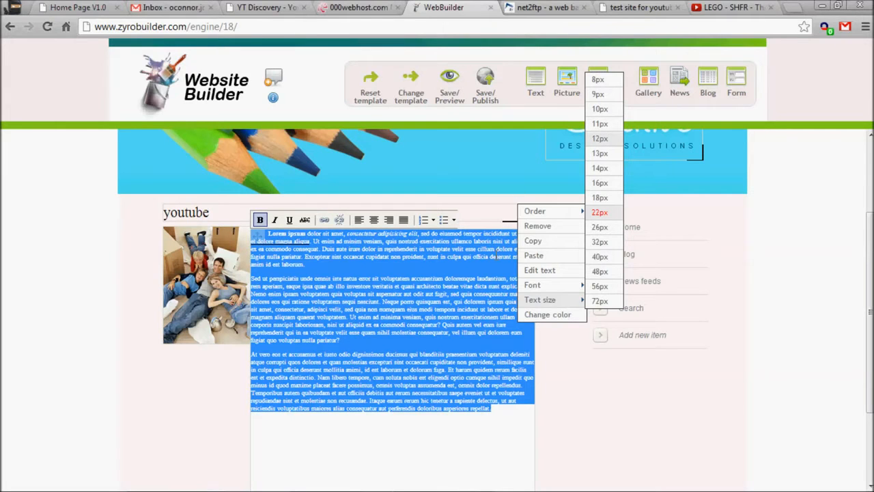
left_click(599, 138)
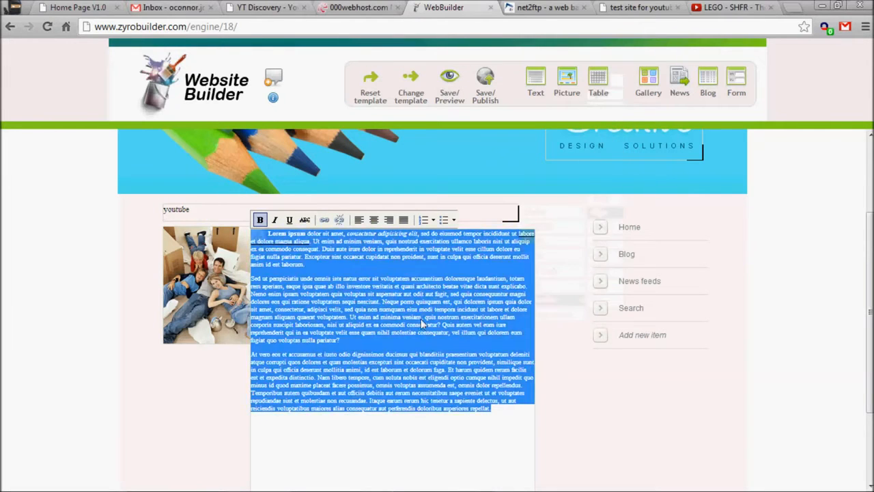
left_click(535, 378)
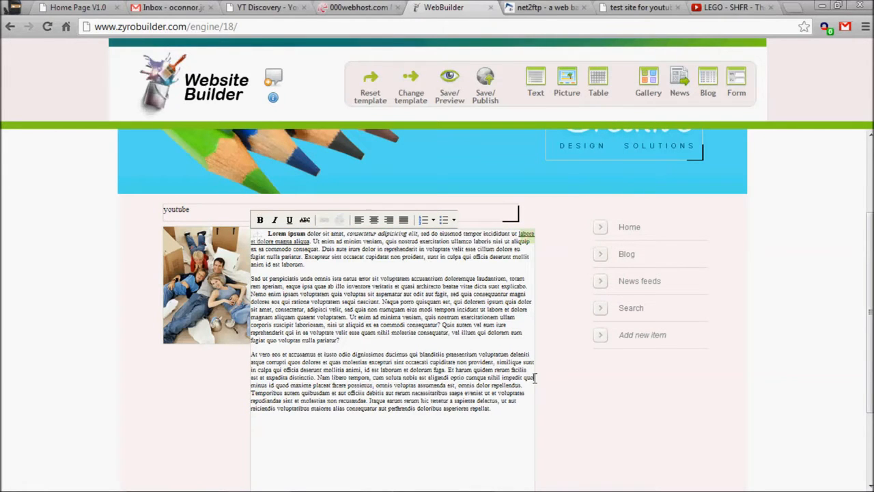
- Save and preview the youtube page, then close the preview tab
left_click(457, 90)
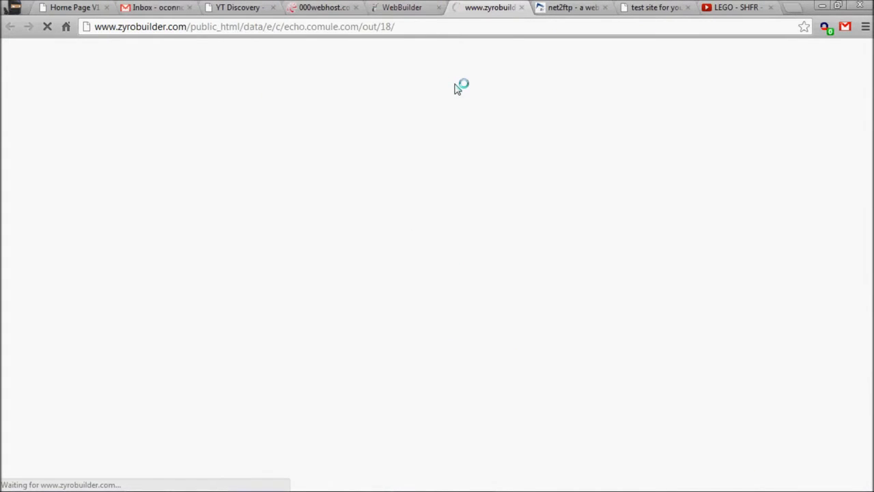
scroll(458, 89, "down", 2)
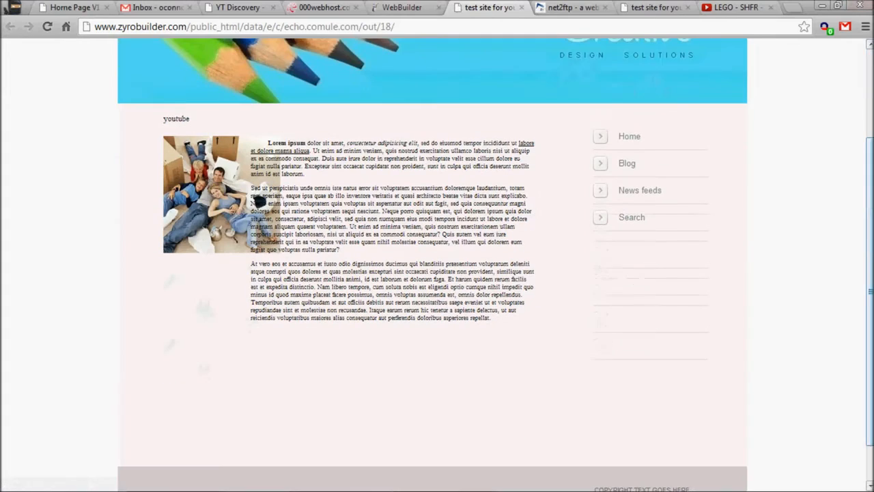
left_click(521, 6)
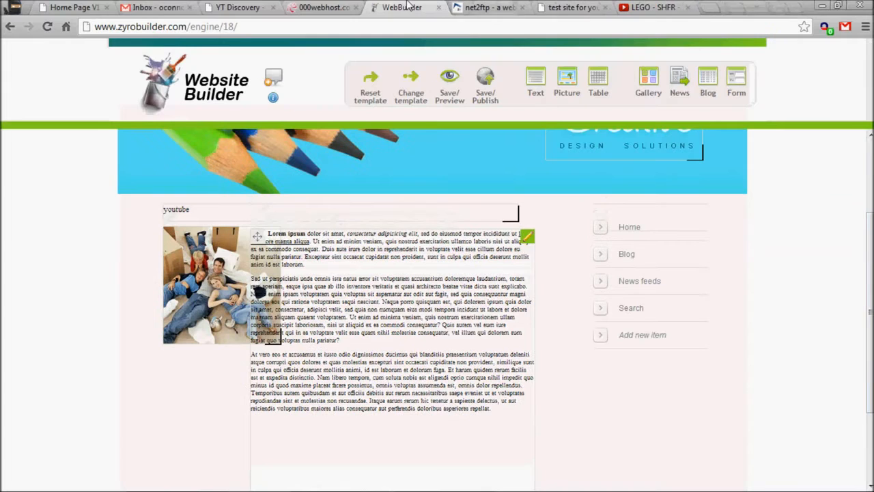
- Set the body text block's text size to 13px
left_click(533, 236)
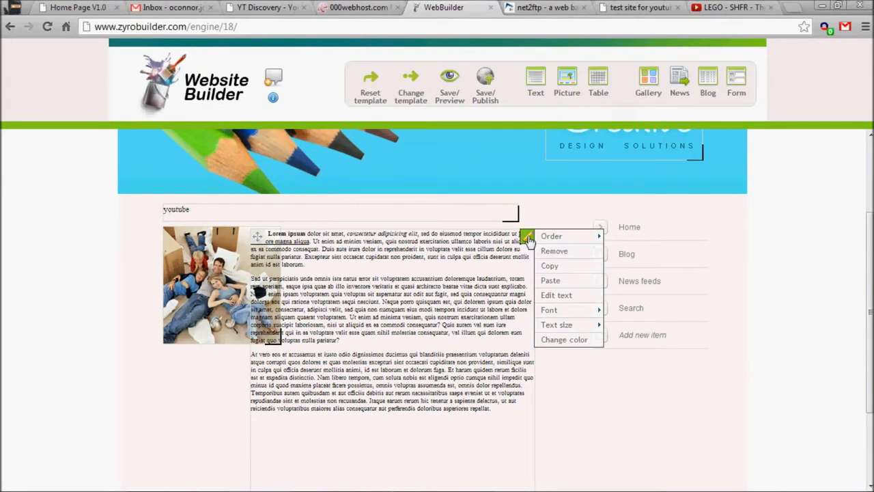
mouse_move(571, 316)
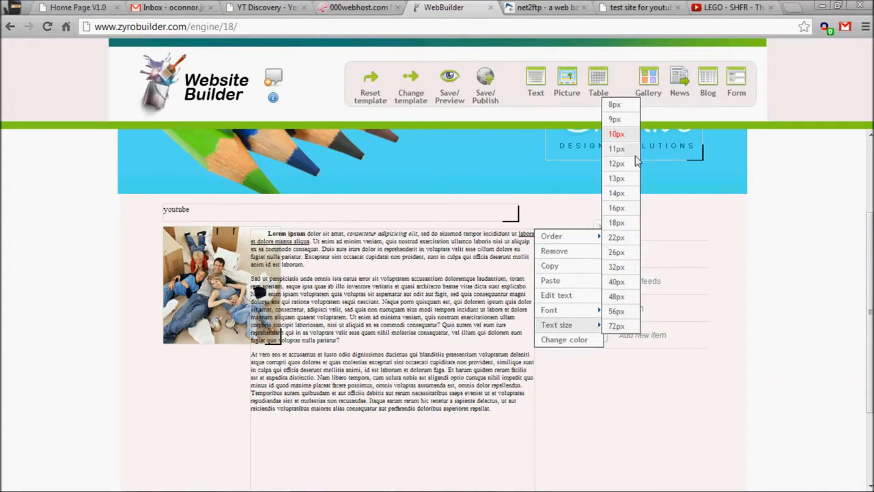
left_click(629, 182)
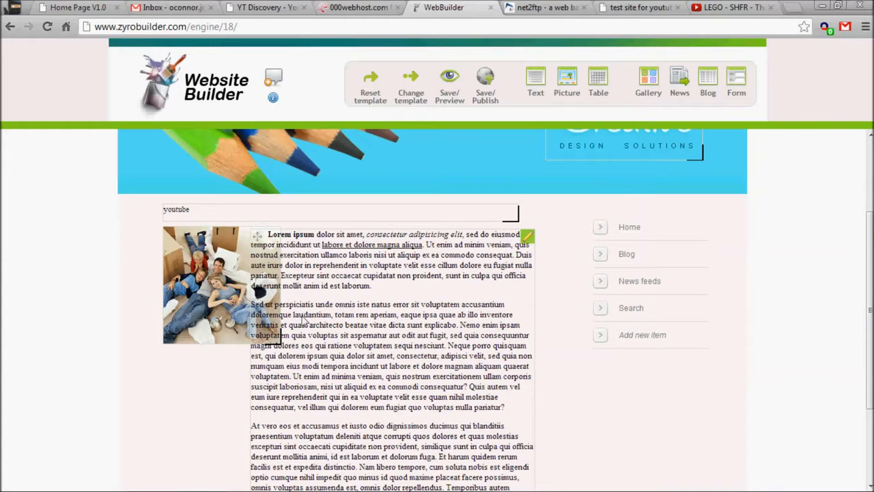
- Shrink the family picture and reposition it just below the youtube heading
mouse_move(283, 346)
left_mouse_down()
mouse_move(267, 336)
mouse_move(280, 355)
mouse_move(277, 345)
left_mouse_up()
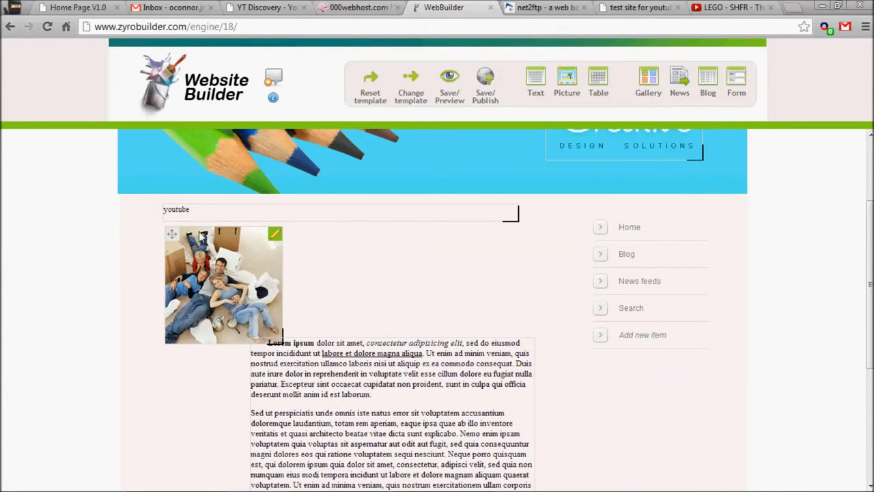
left_click(278, 236)
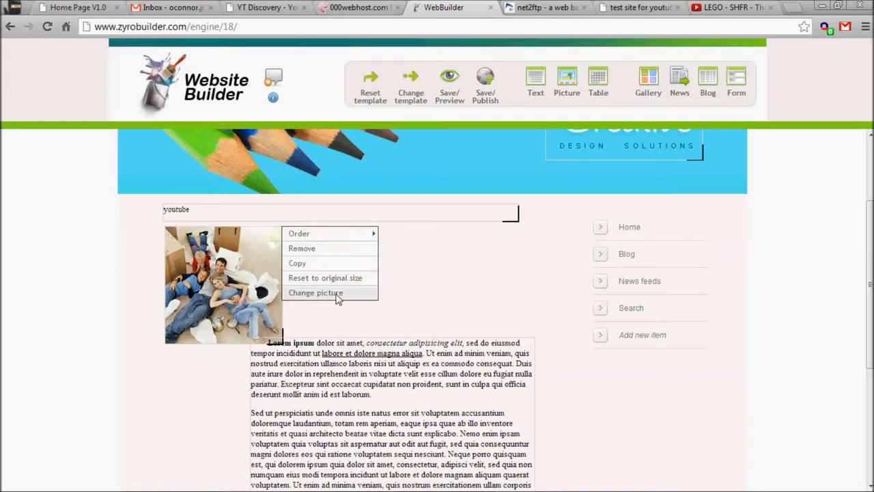
mouse_move(326, 239)
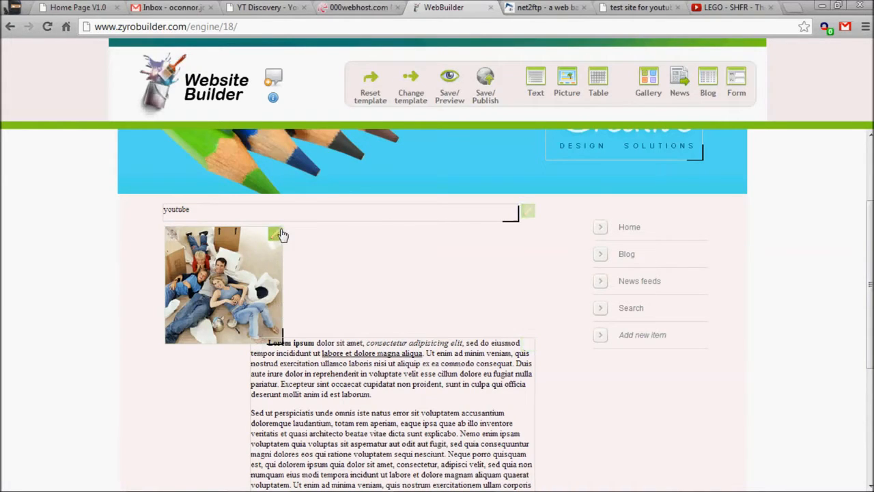
left_click_drag(233, 297, 231, 273)
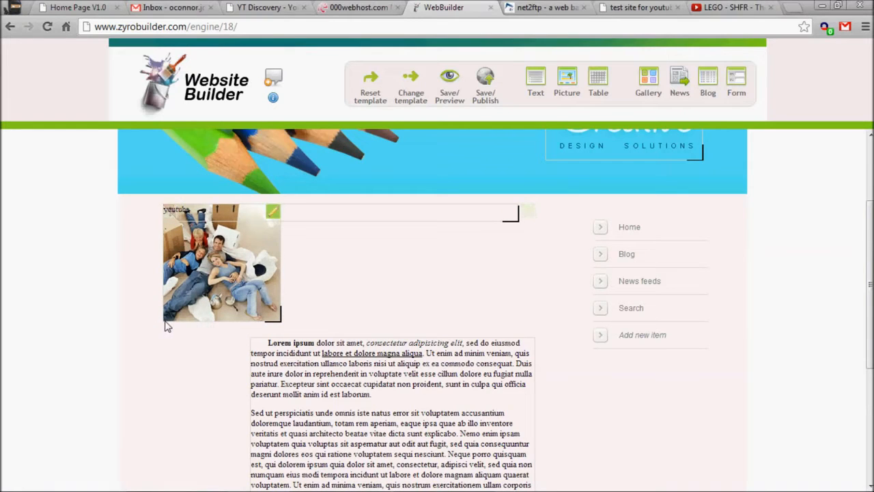
left_click_drag(168, 319, 174, 319)
left_click_drag(282, 322, 269, 290)
left_click_drag(218, 264, 216, 285)
- Resize the body text block and move it beside the picture, spanning the content column
scroll(325, 267, "down", 3)
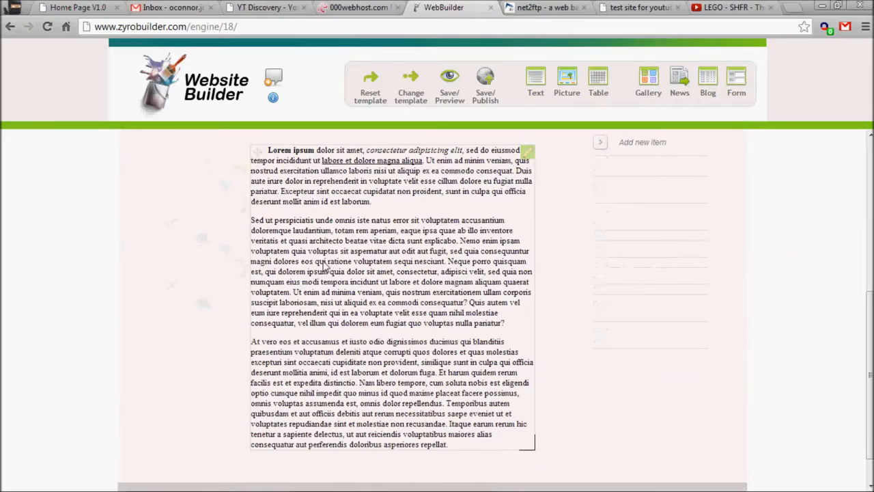
left_click(519, 450)
left_click(539, 445)
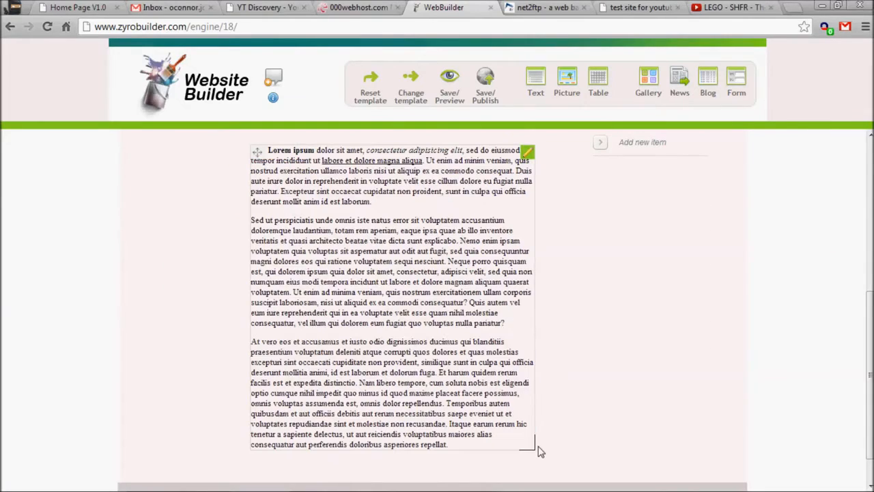
left_click_drag(534, 447, 450, 377)
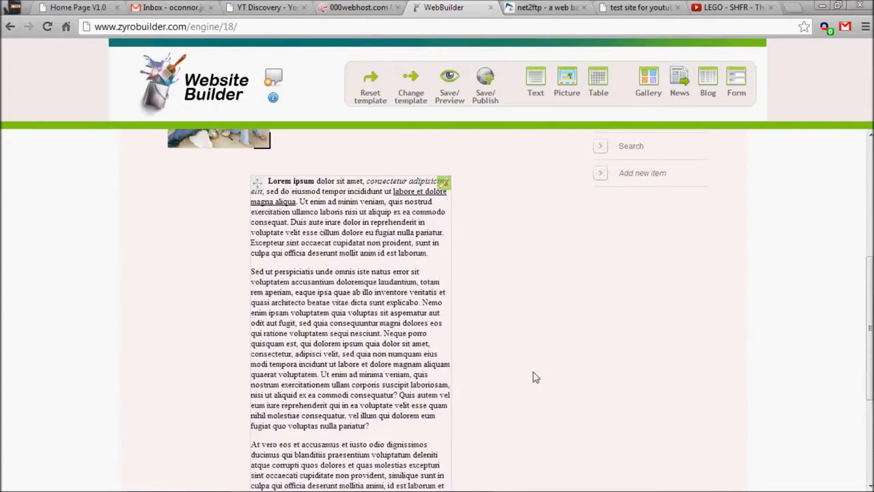
scroll(320, 339, "up", 3)
left_click_drag(253, 376, 280, 264)
scroll(536, 428, "down", 4)
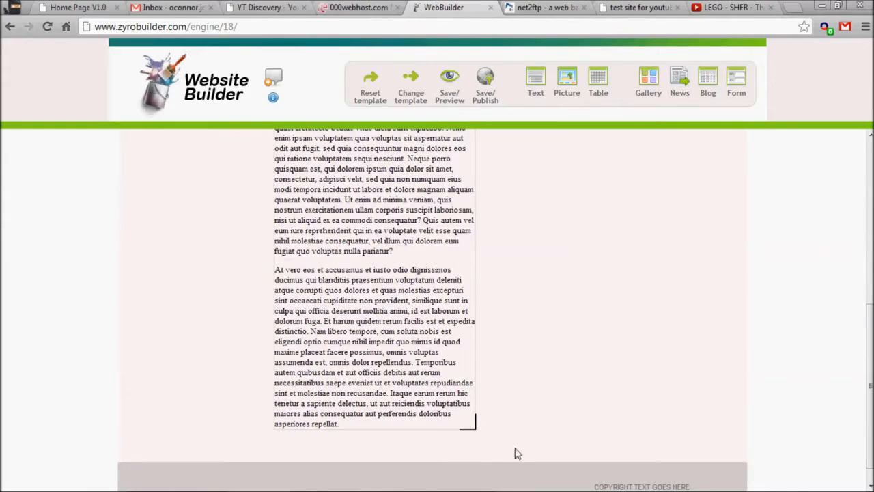
left_click_drag(476, 428, 542, 390)
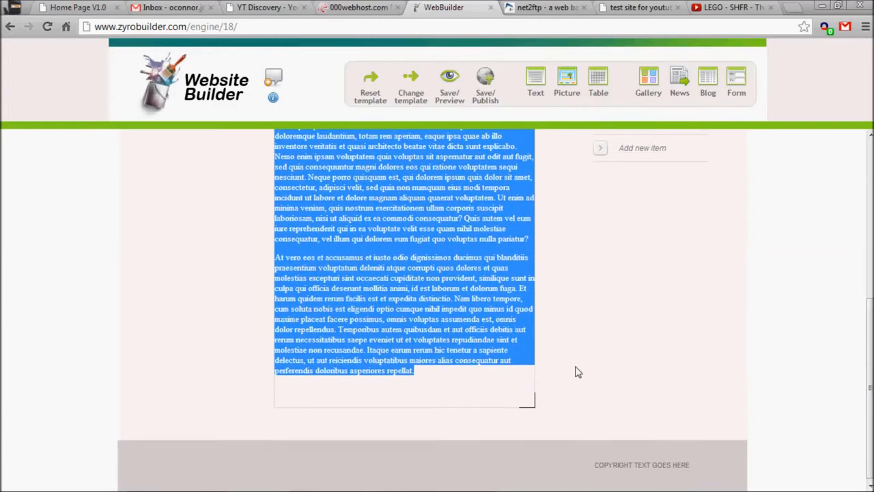
left_click(579, 373)
scroll(578, 376, "up", 5)
scroll(249, 387, "down", 2)
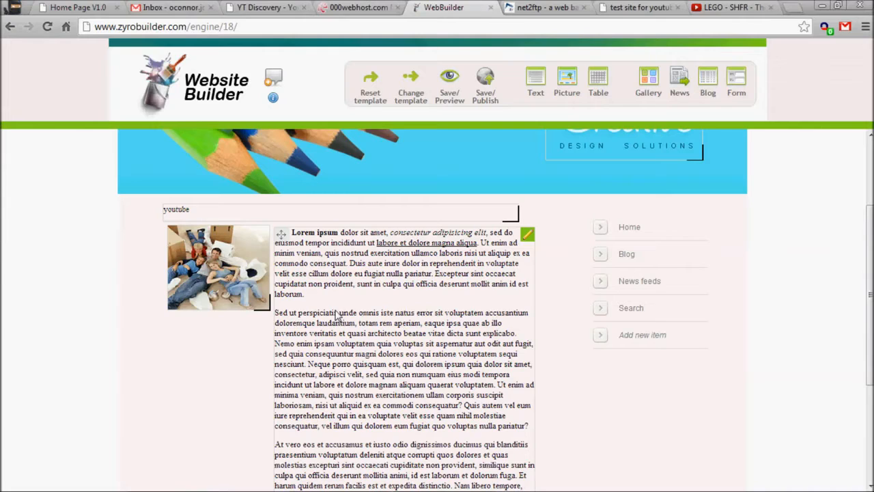
double_click(181, 212)
left_click_drag(190, 210, 164, 210)
left_click(310, 233)
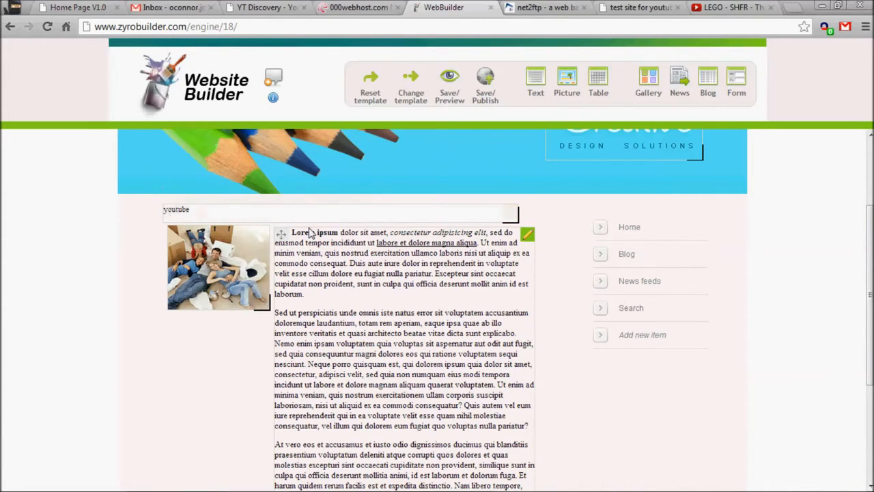
- Add a new picture to the page and load the filez image file into it
left_click_drag(567, 77, 229, 371)
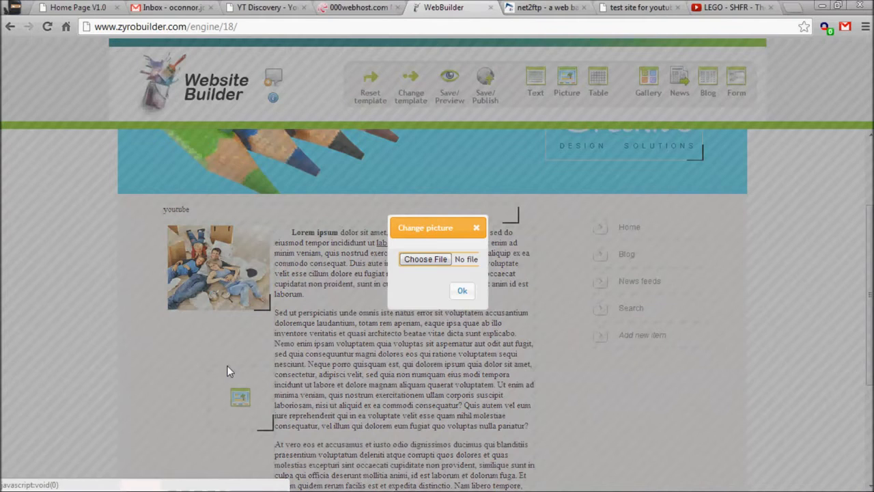
left_click(423, 262)
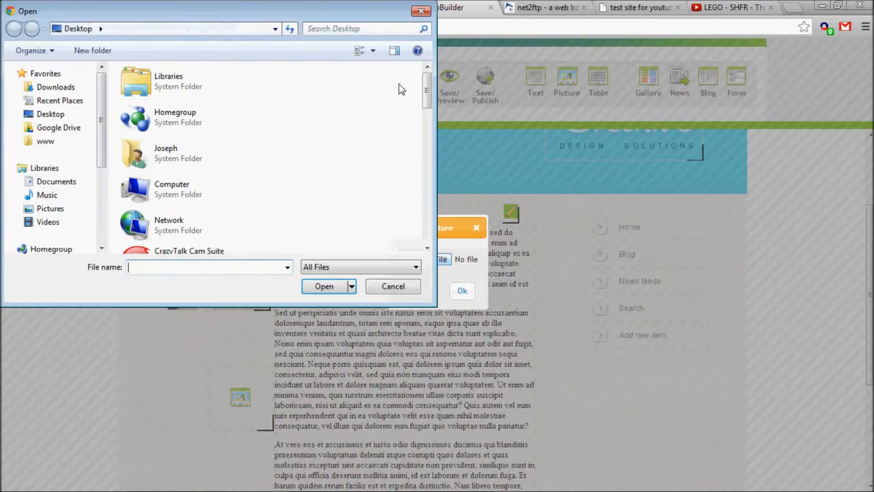
scroll(401, 90, "down", 5)
left_click(162, 150)
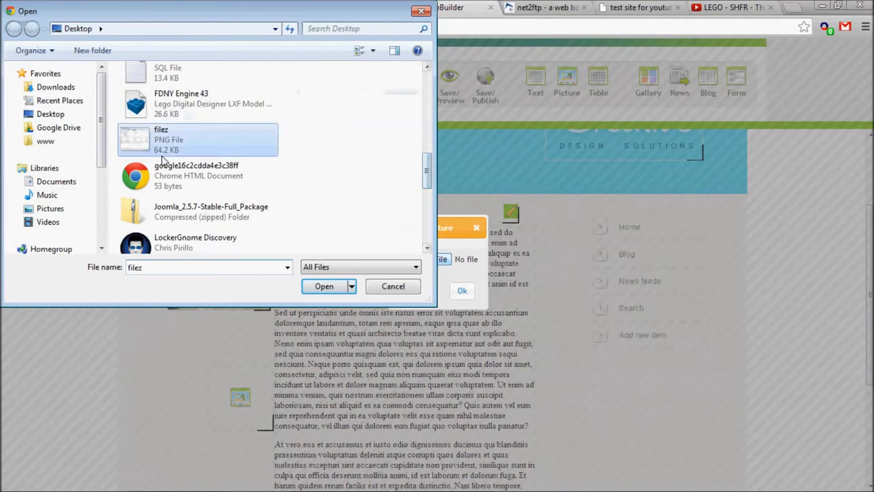
double_click(162, 155)
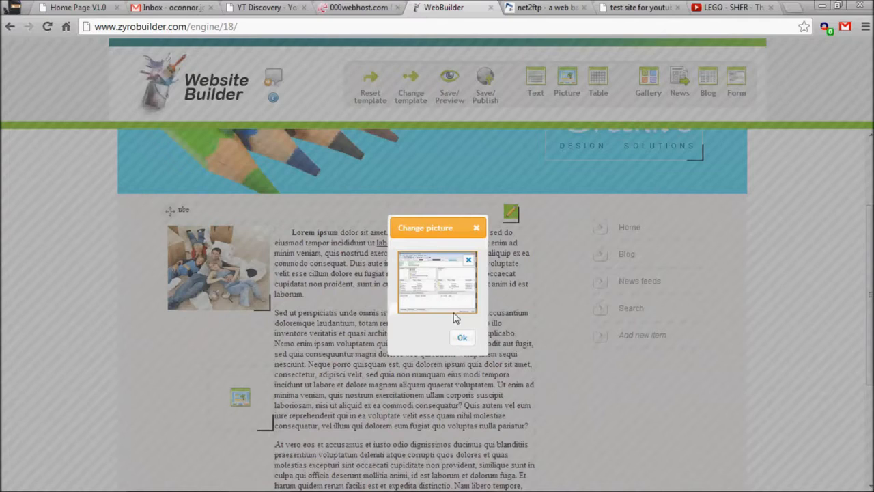
left_click(464, 337)
- Shrink the new screenshot picture and move it next to the family picture
scroll(391, 355, "down", 2)
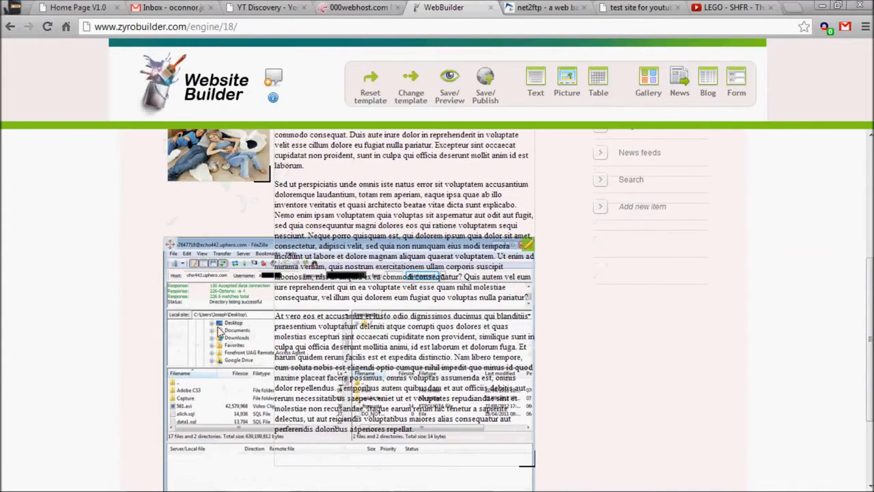
scroll(553, 331, "down", 2)
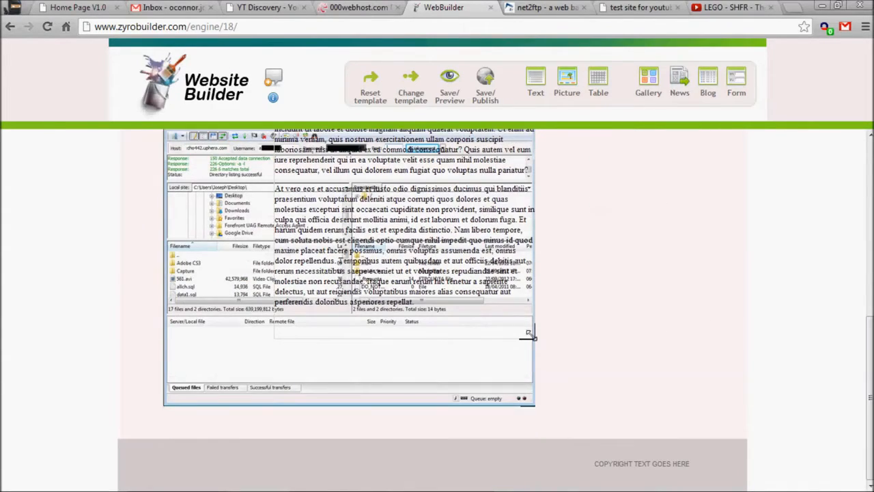
left_click_drag(532, 404, 273, 219)
scroll(227, 219, "up", 3)
left_click_drag(221, 398, 334, 335)
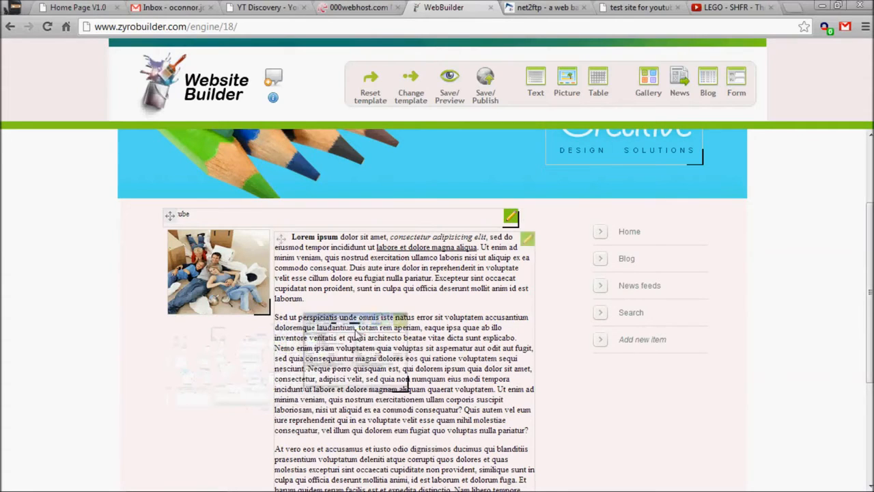
right_click(334, 347)
left_click(316, 342)
mouse_move(315, 342)
left_mouse_down()
mouse_move(231, 361)
mouse_move(314, 336)
left_mouse_up()
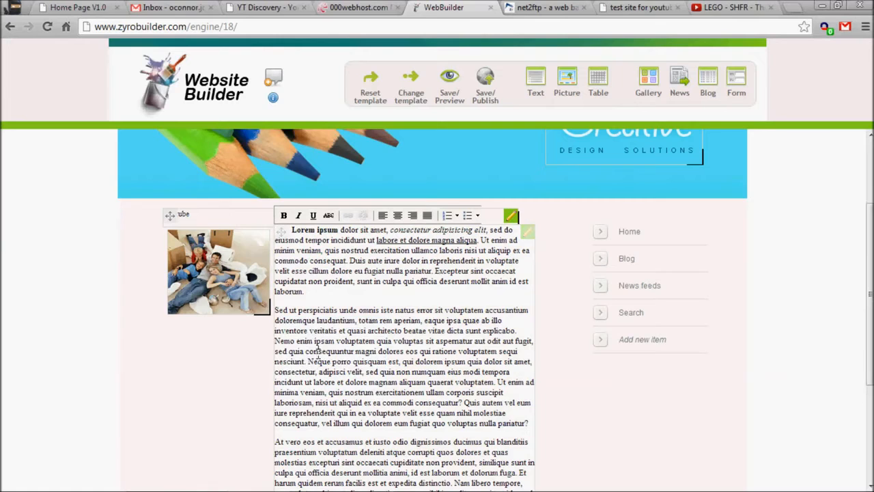
- Move the body text block below the pictures and enlarge the screenshot picture to fill the column width
scroll(318, 353, "down", 3)
left_click_drag(375, 237, 387, 298)
left_click(615, 297)
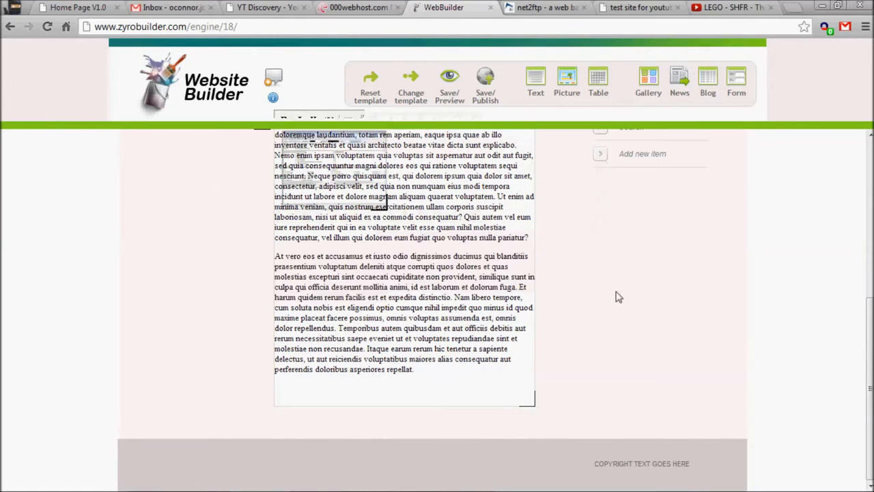
scroll(615, 296, "up", 3)
mouse_move(277, 236)
left_mouse_down()
mouse_move(279, 353)
mouse_move(281, 247)
left_mouse_up()
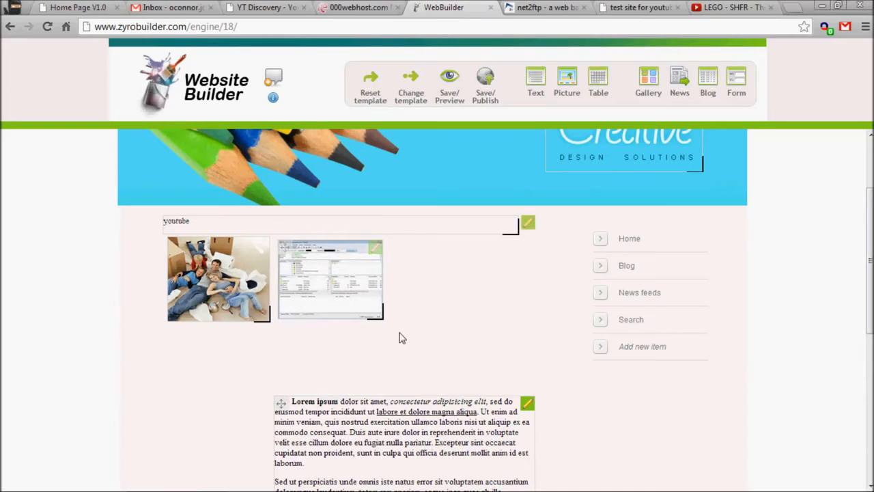
left_click_drag(378, 315, 555, 402)
- Save and preview the page, and open the screenshot image in a new tab
scroll(557, 406, "down", 1)
scroll(557, 406, "down", 1)
left_click(441, 90)
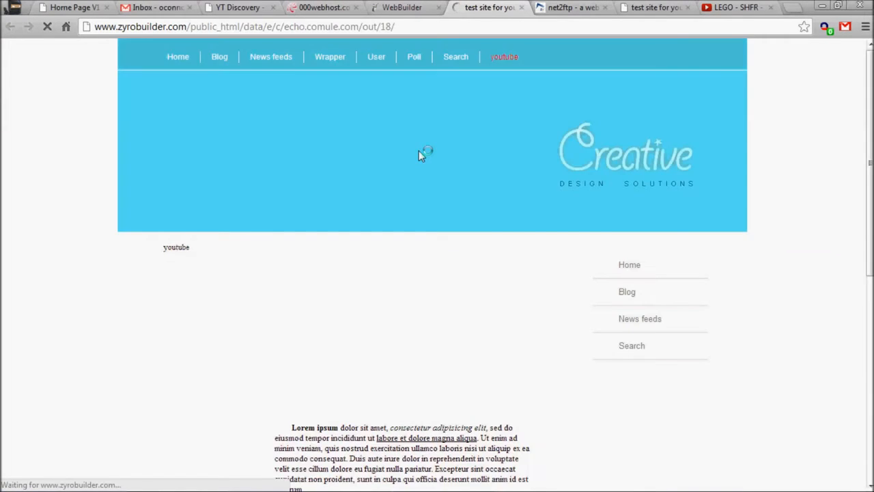
scroll(419, 150, "down", 3)
right_click(381, 146)
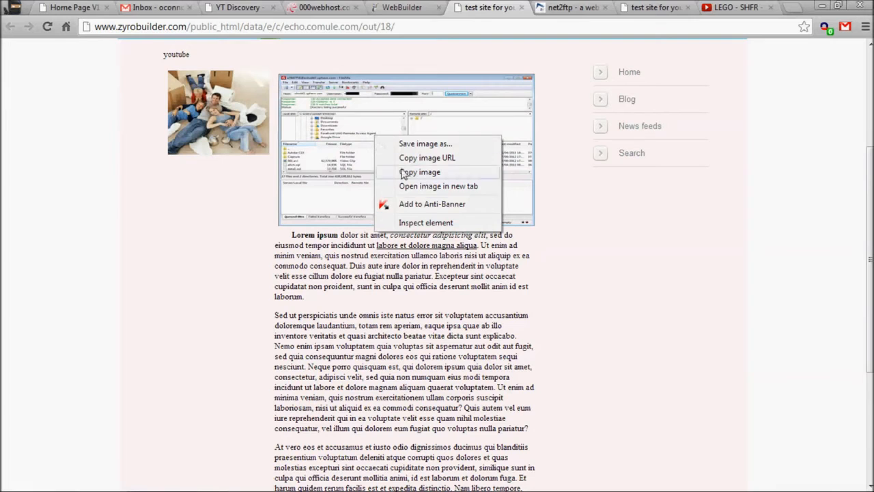
left_click(438, 185)
- Close the image tab and return to the builder tab
left_click(519, 8)
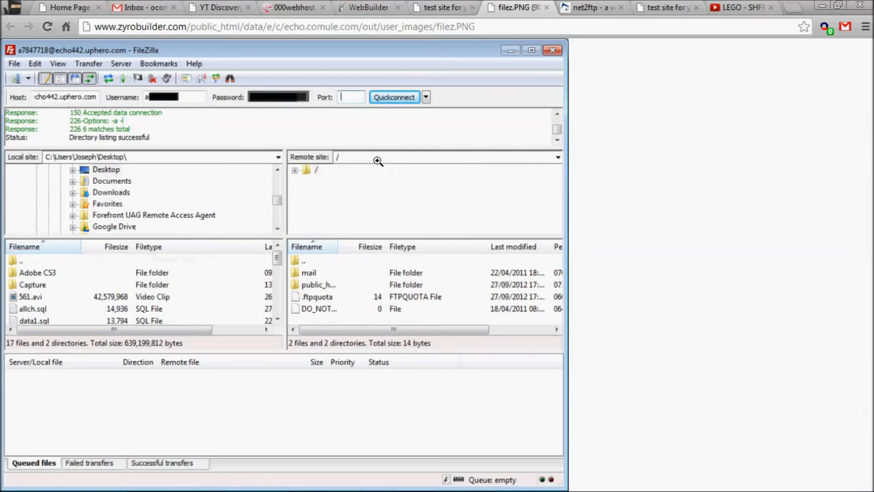
middle_click(494, 6)
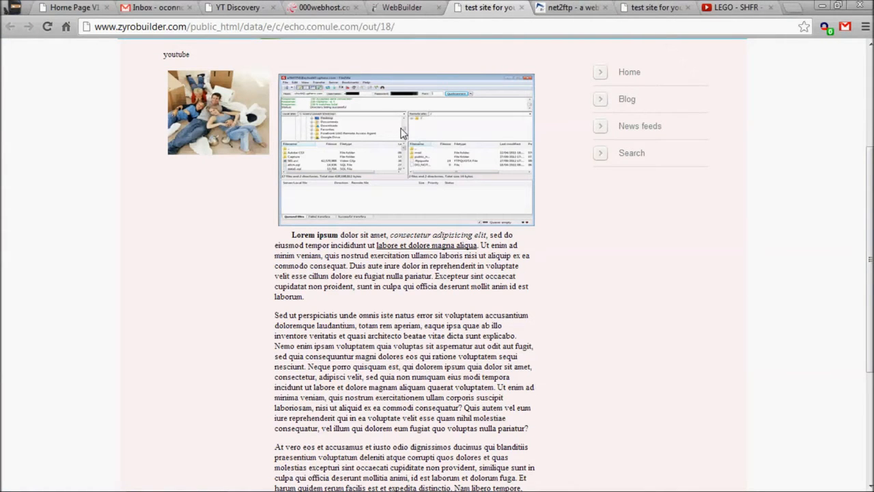
left_click(424, 6)
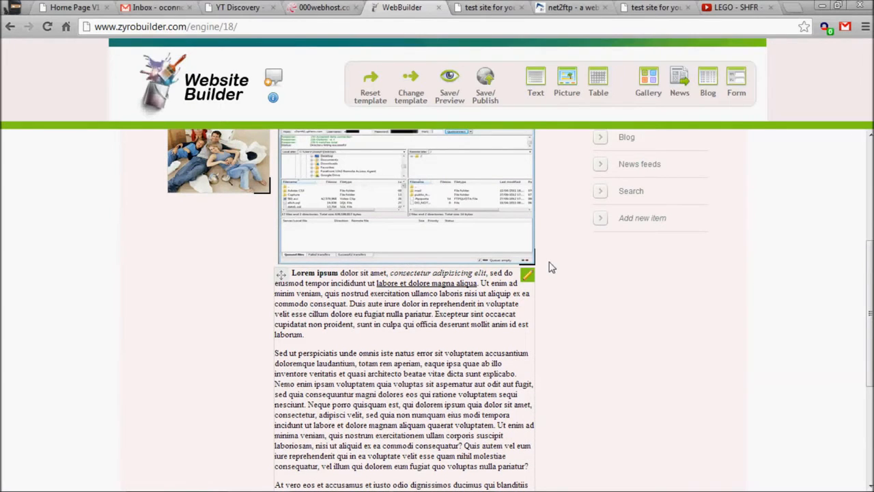
- Open the User page in the builder
scroll(557, 270, "up", 1)
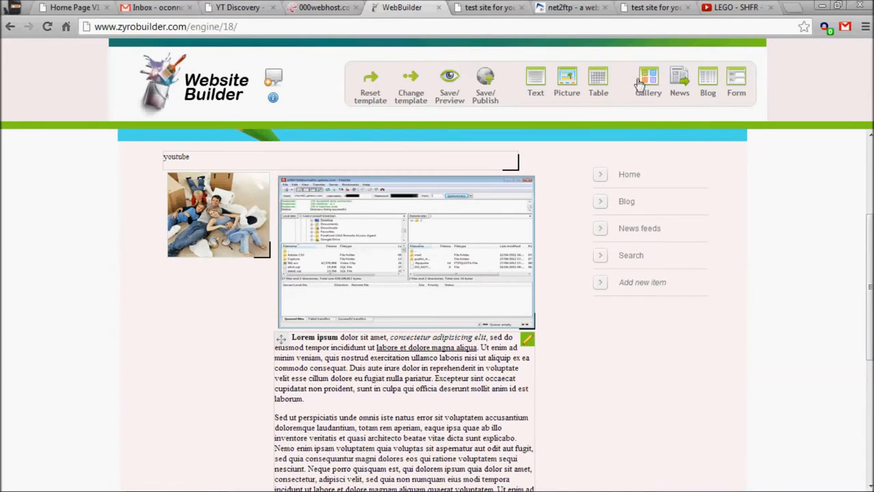
scroll(447, 234, "up", 3)
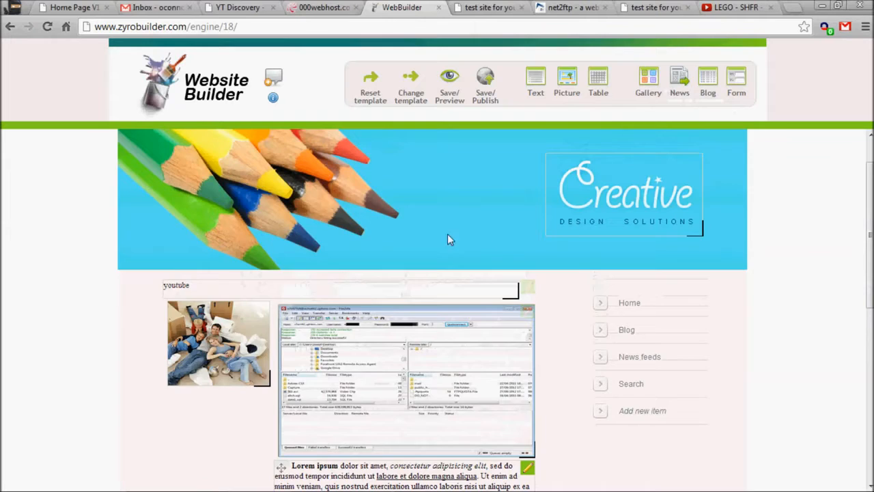
left_click(375, 152)
left_click(390, 165)
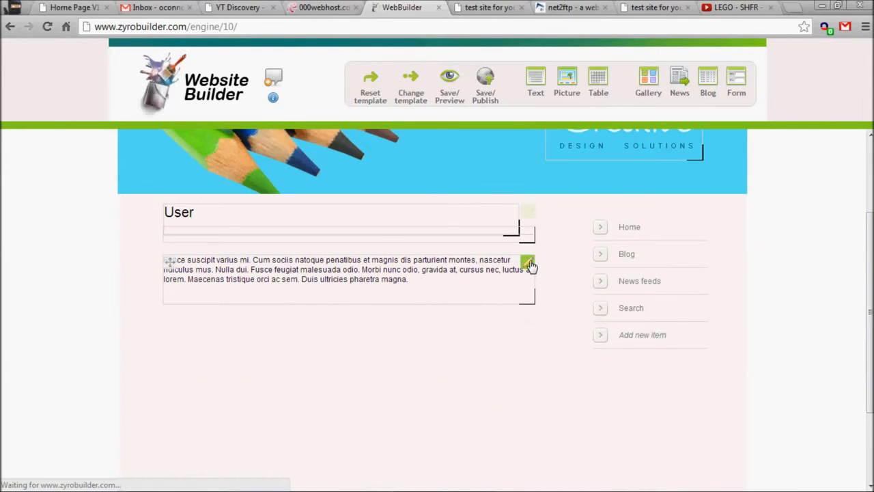
- Add a gallery to the User page below the text and upload the filez image into it
mouse_move(632, 87)
left_mouse_down()
mouse_move(413, 241)
mouse_move(386, 274)
left_mouse_up()
left_click(480, 305)
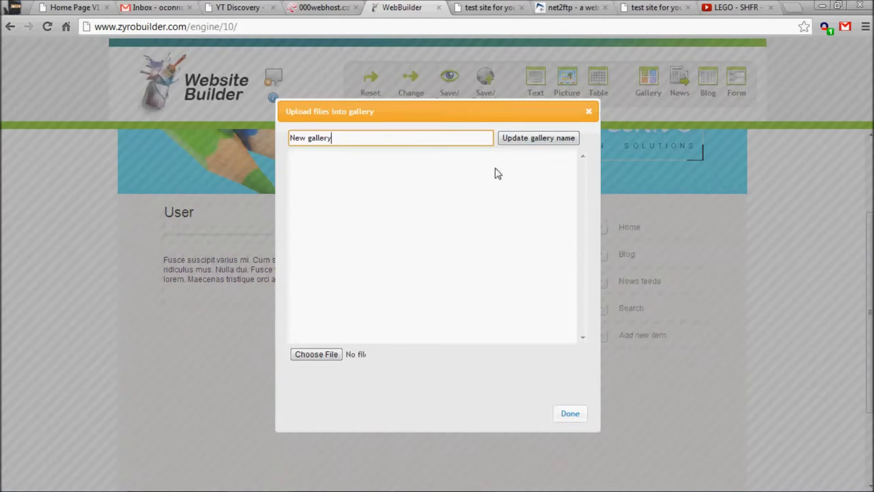
left_click(302, 357)
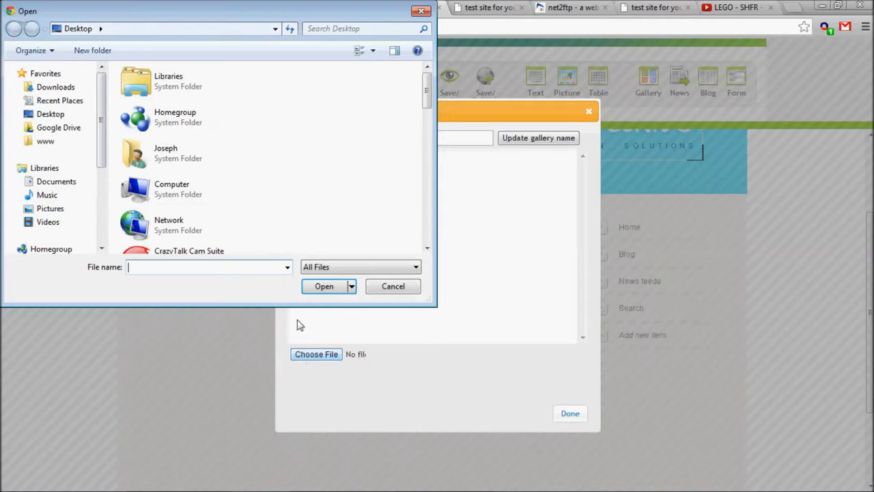
scroll(301, 92, "down", 5)
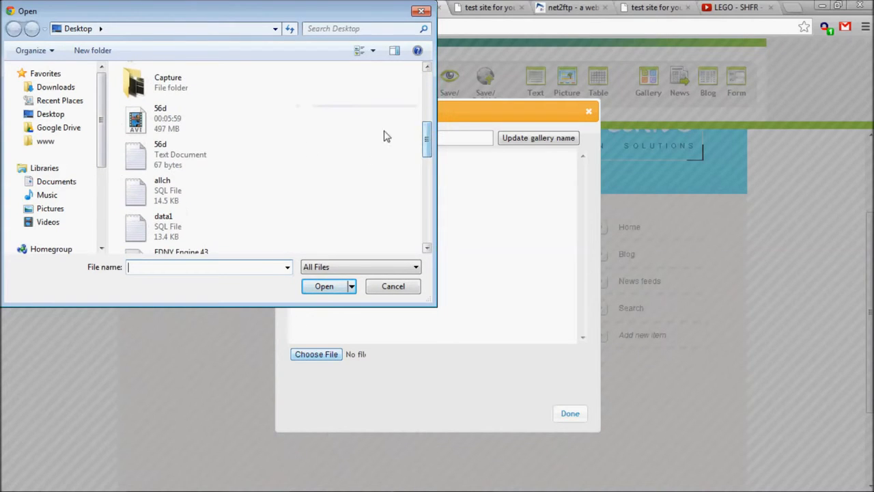
left_click_drag(425, 145, 437, 226)
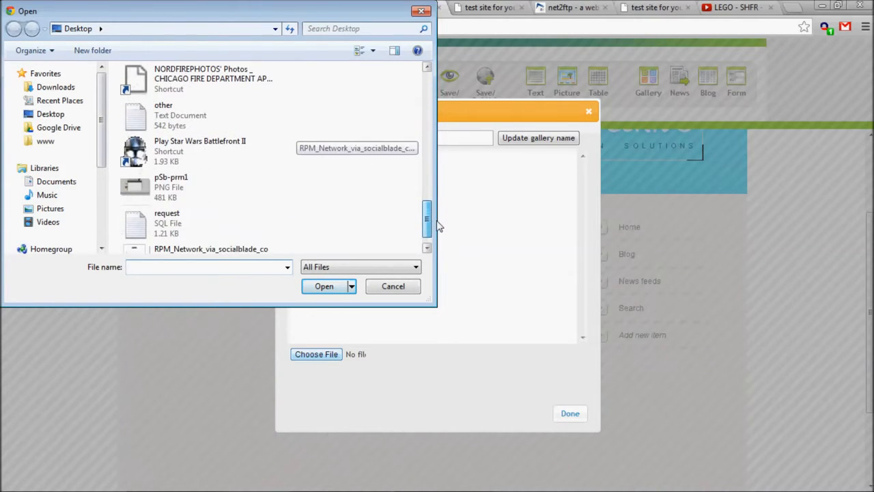
left_click(202, 191)
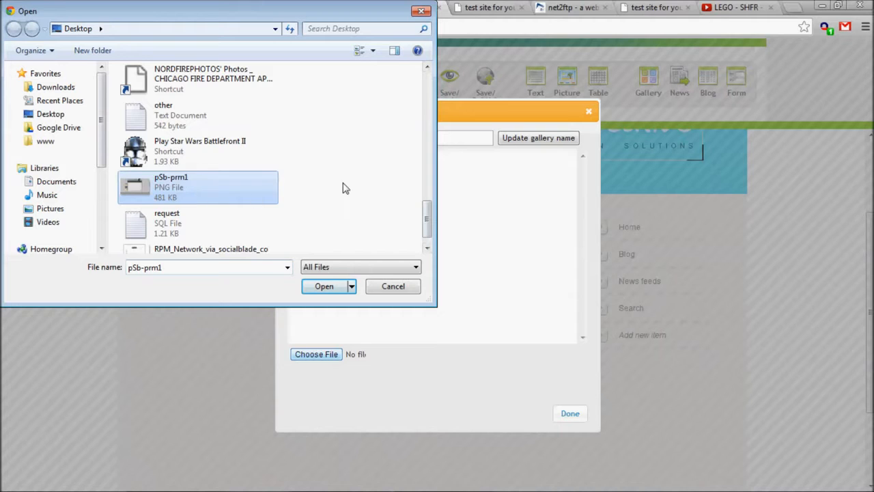
left_click(188, 253)
left_click_drag(437, 212, 429, 176)
left_click(197, 170)
left_click(226, 172)
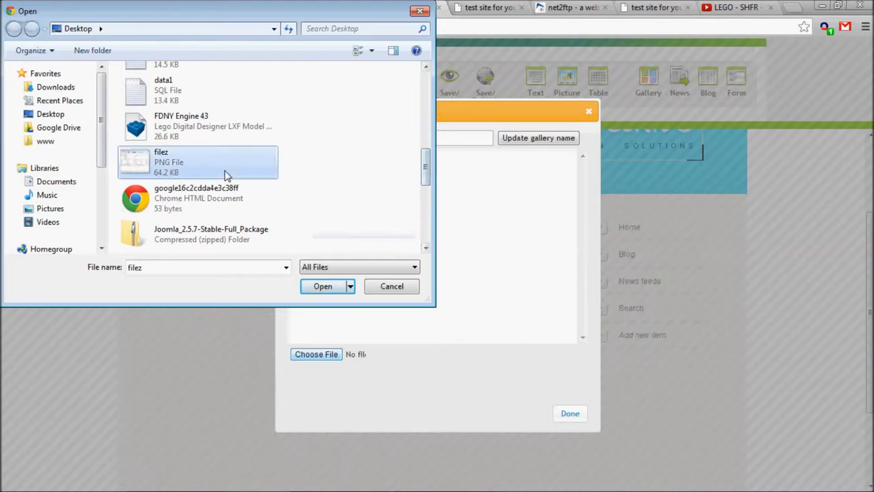
left_click(332, 285)
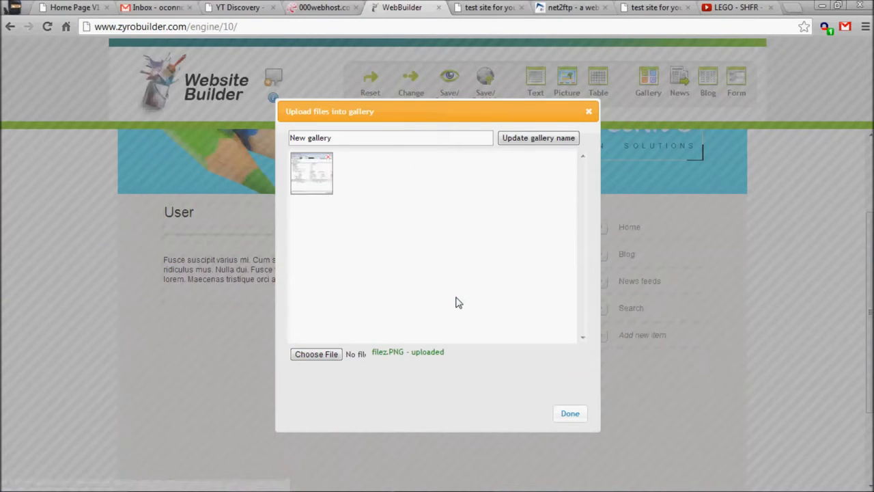
- Upload a second image from the desktop into the gallery and close the upload dialog
left_click(331, 361)
scroll(427, 164, "down", 5)
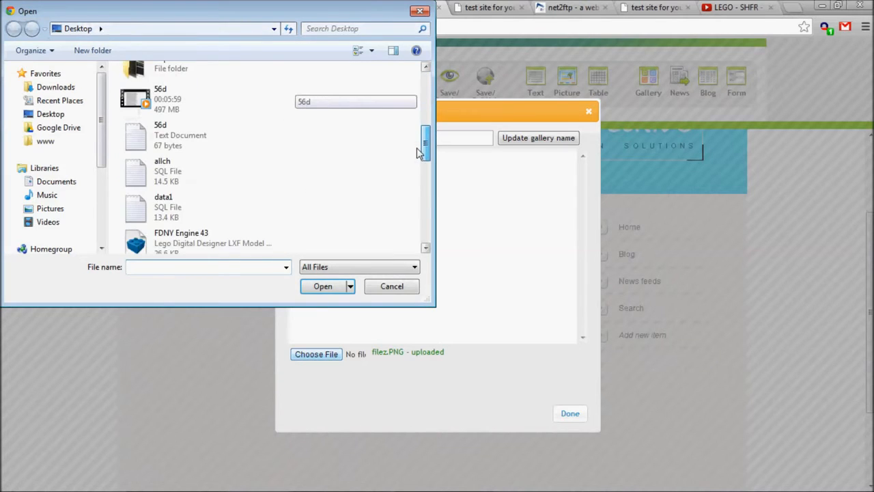
left_click_drag(439, 179, 435, 234)
left_click(230, 172)
left_click(323, 286)
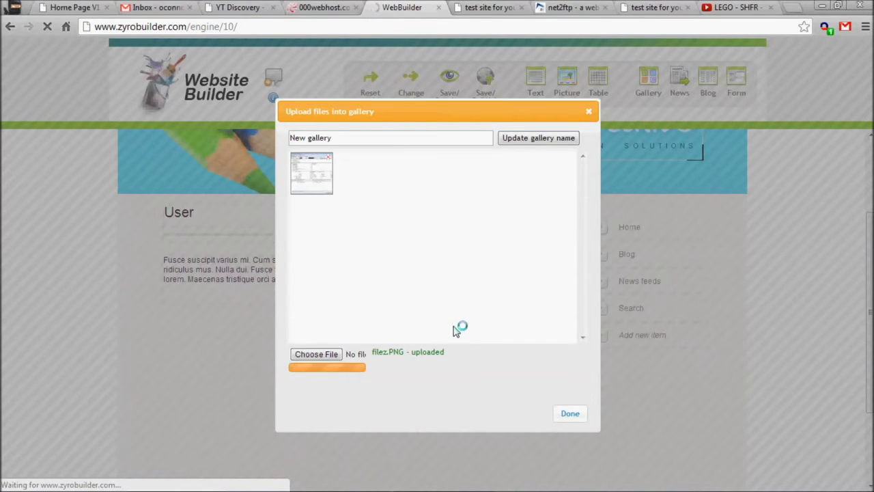
left_click(569, 413)
- Position the gallery under the text block, then save and preview the page
left_click_drag(439, 326, 526, 364)
left_click_drag(471, 307, 276, 380)
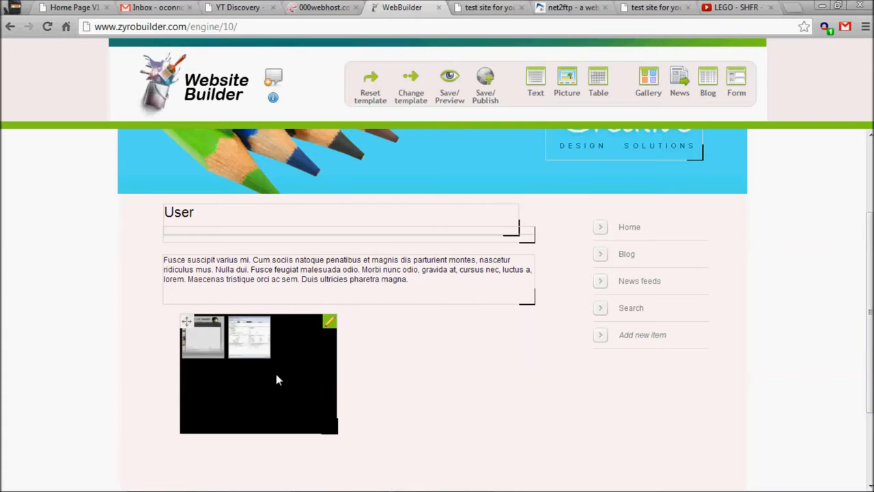
left_click(454, 90)
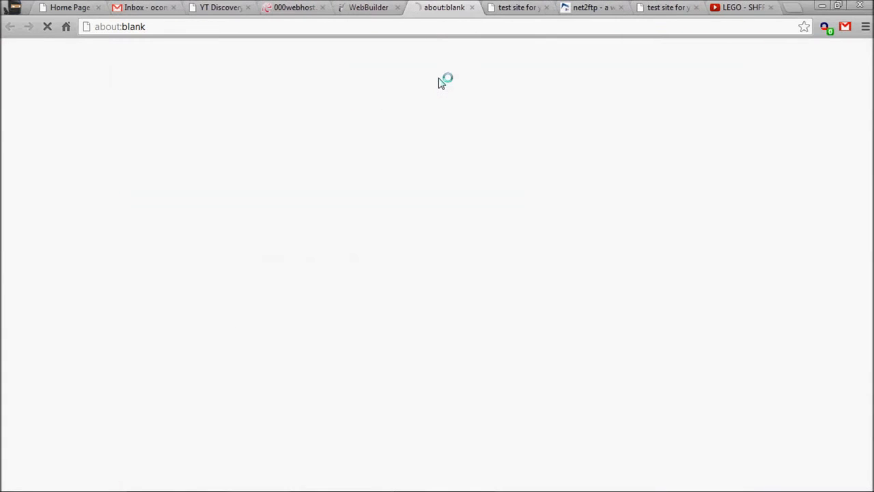
left_click(393, 6)
left_click(428, 5)
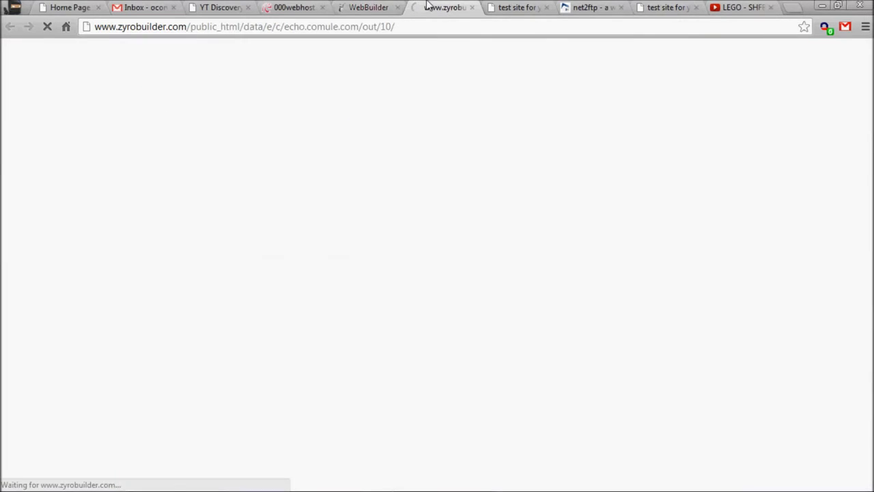
left_click(369, 7)
left_click(428, 5)
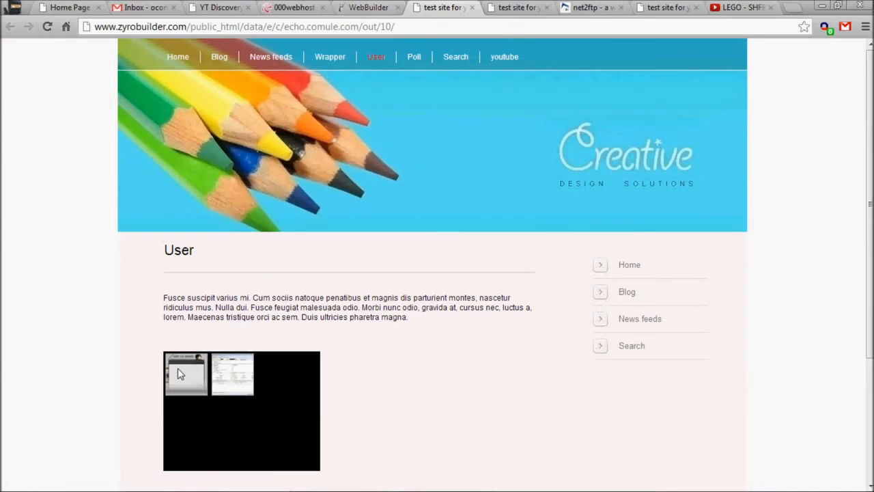
- Open each gallery thumbnail in the preview to view the enlarged images
left_click(178, 370)
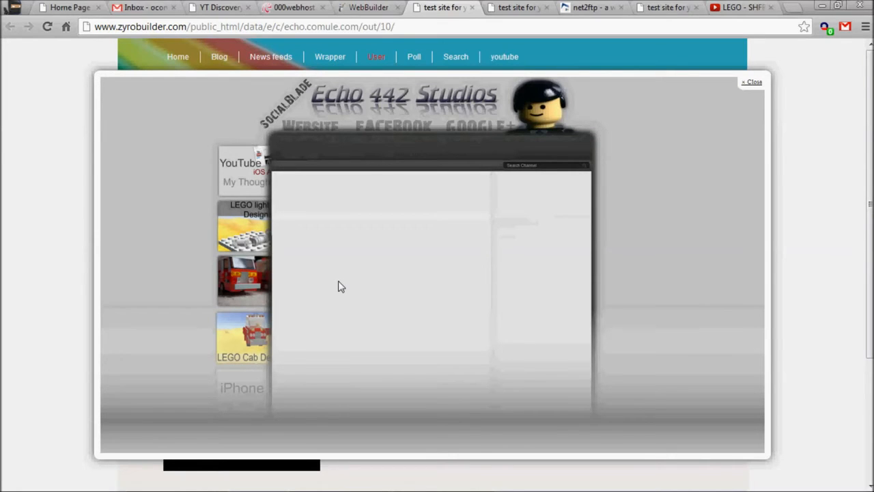
left_click(816, 189)
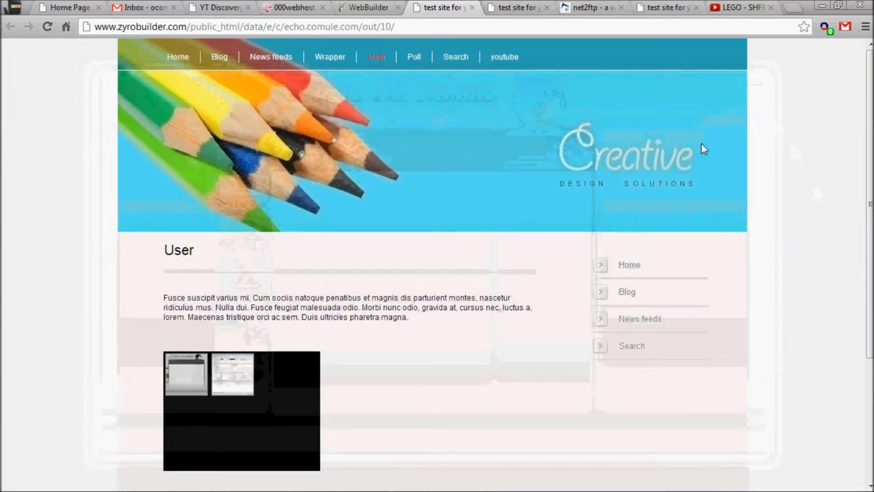
left_click(231, 376)
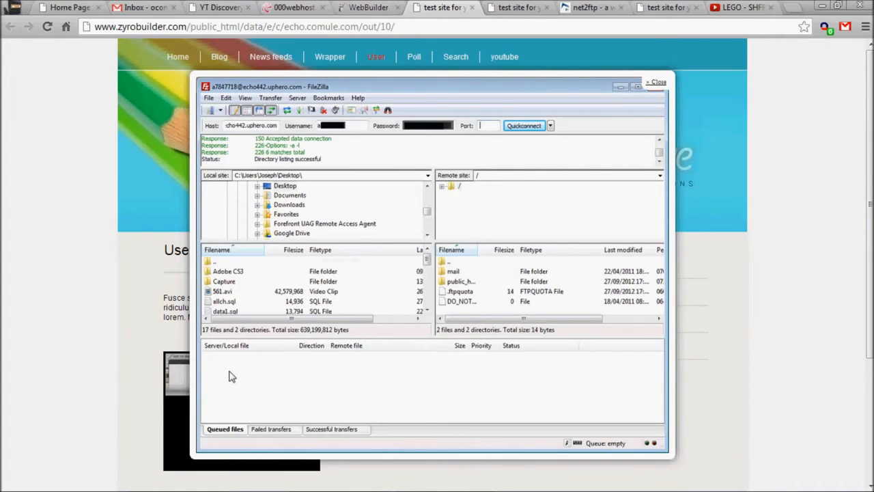
left_click(722, 85)
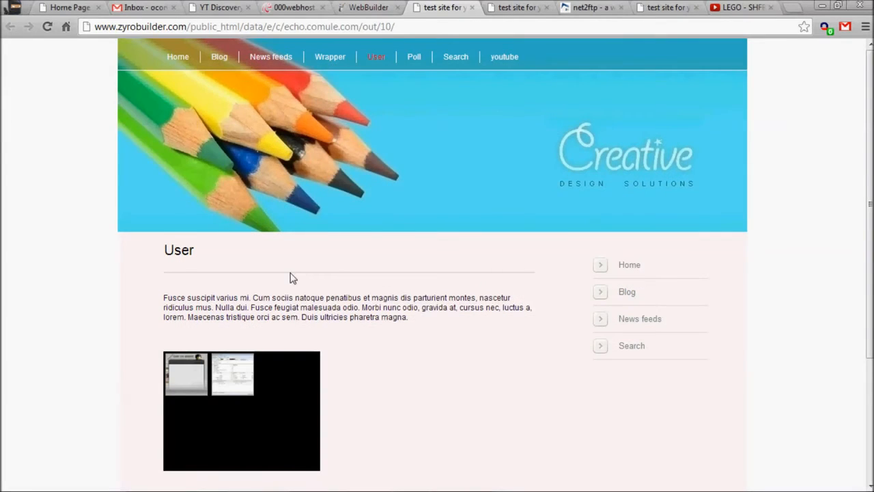
scroll(335, 267, "down", 2)
- Return to the builder and save and publish the site
left_click(355, 7)
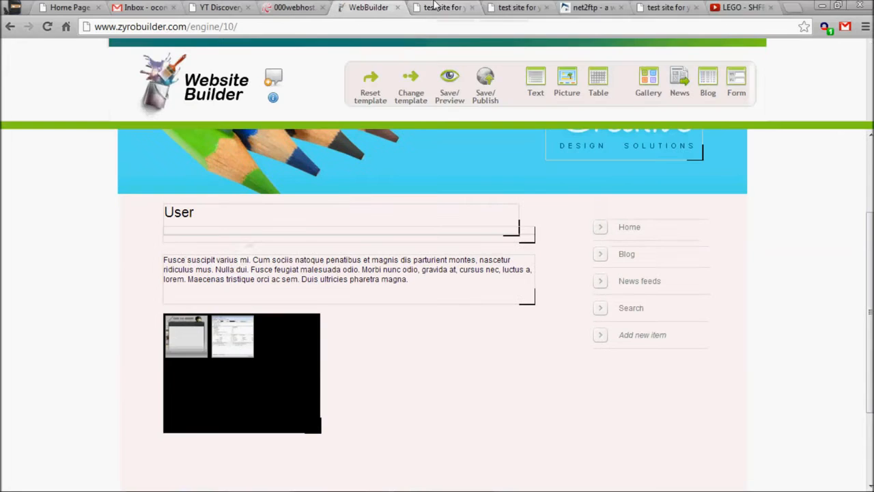
left_click(486, 86)
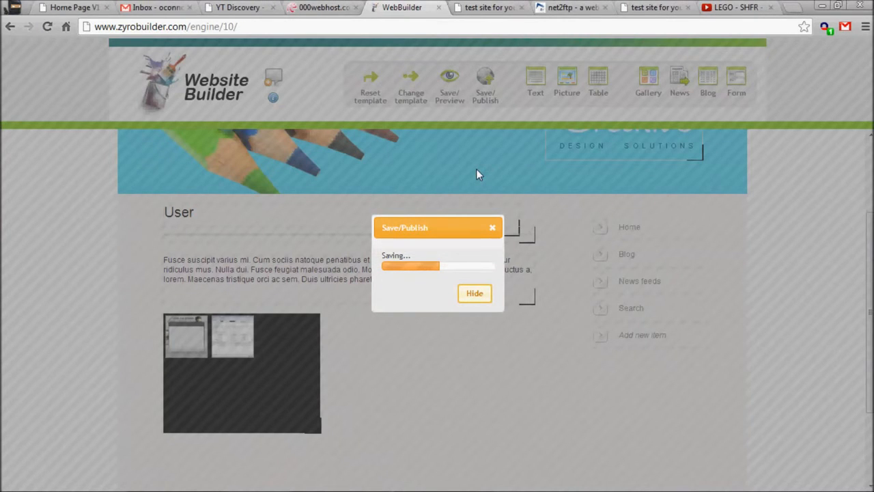
- Reload the published youtube page and examine the updated picture layout
left_click(630, 9)
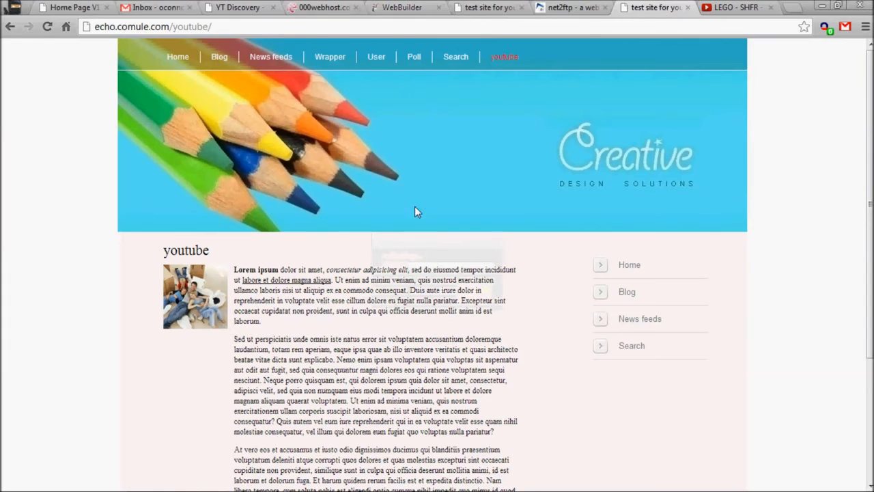
key("F5")
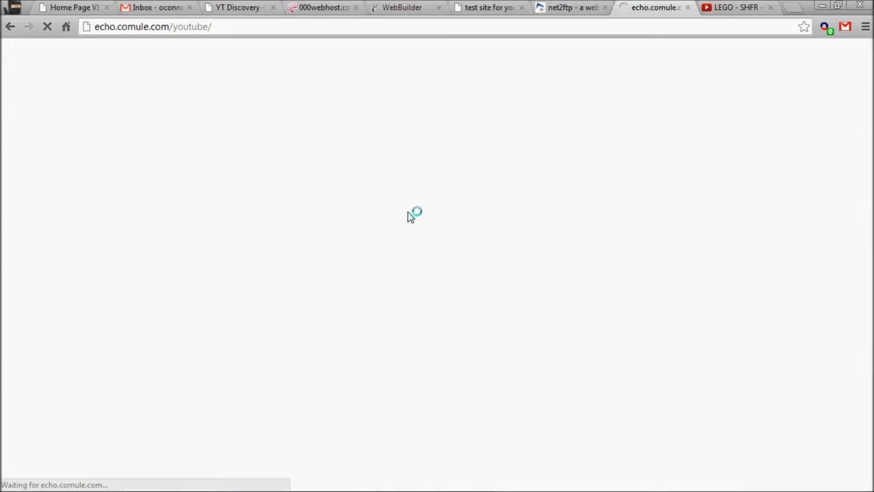
left_click(405, 7)
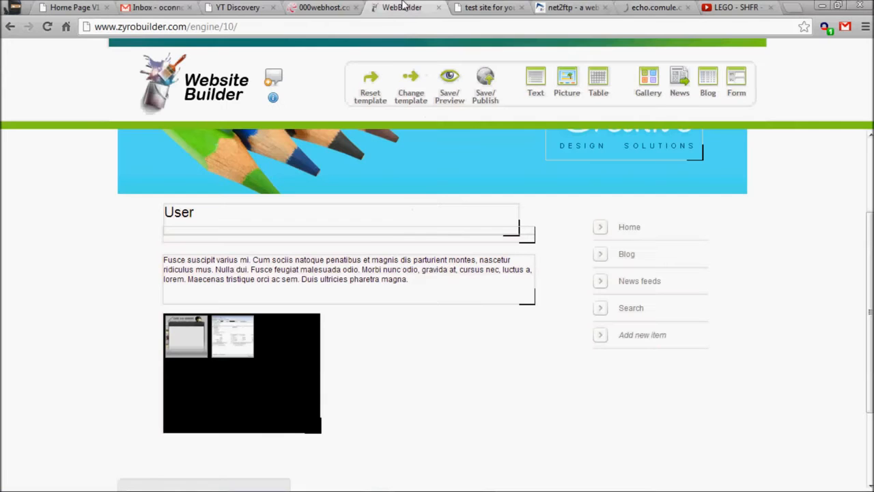
left_click(635, 7)
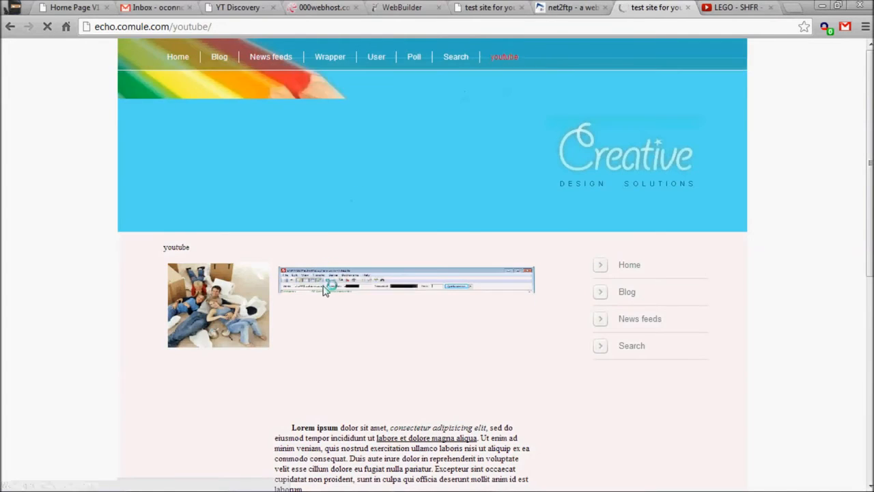
scroll(379, 260, "down", 1)
scroll(379, 260, "up", 1)
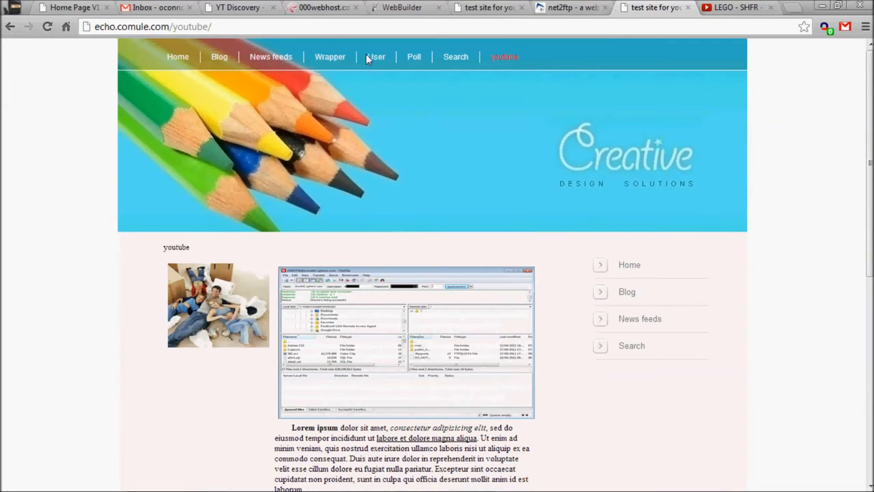
- Open the published User page, view both gallery images enlarged, and return to the builder
left_click(375, 57)
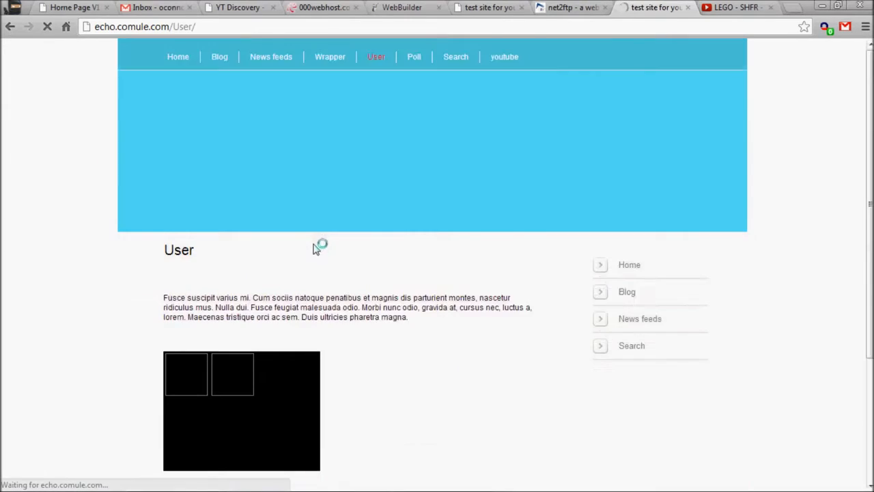
scroll(273, 245, "down", 2)
left_click(234, 241)
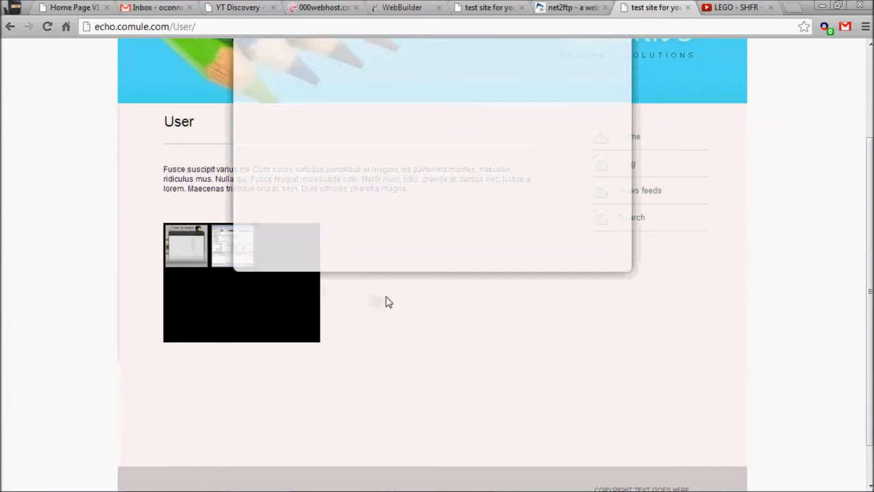
scroll(481, 307, "up", 1)
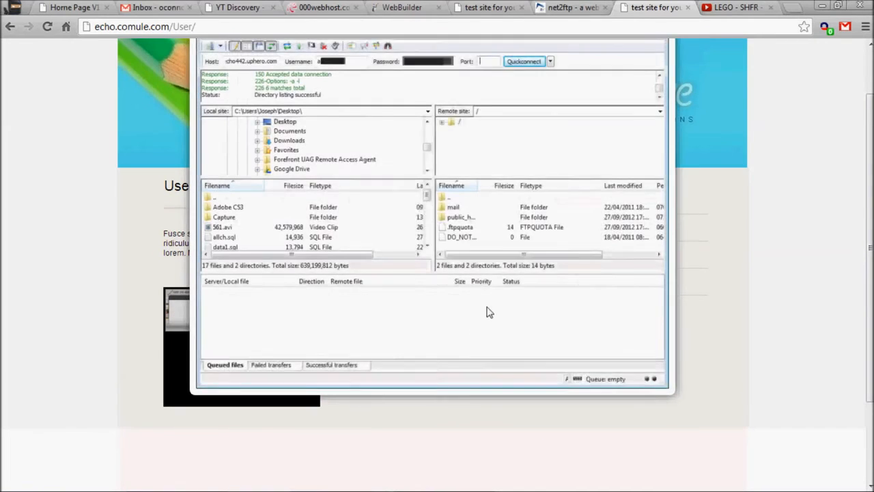
scroll(488, 313, "up", 1)
left_click(178, 368)
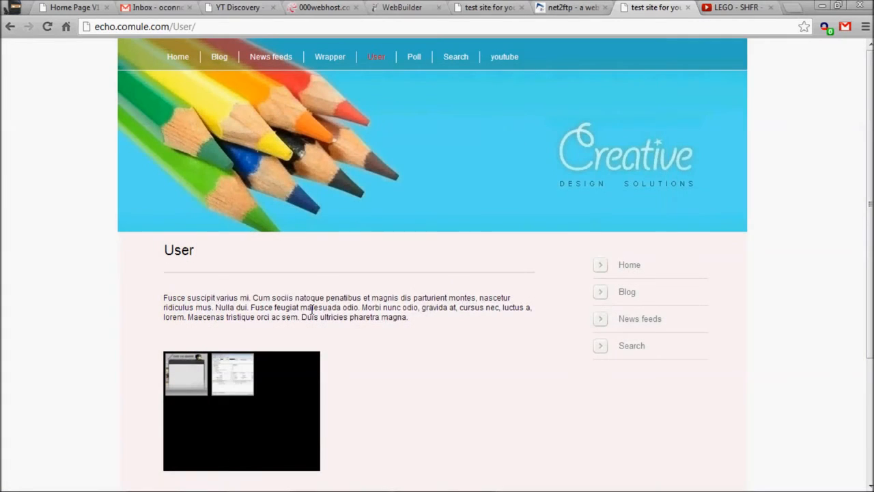
left_click(180, 384)
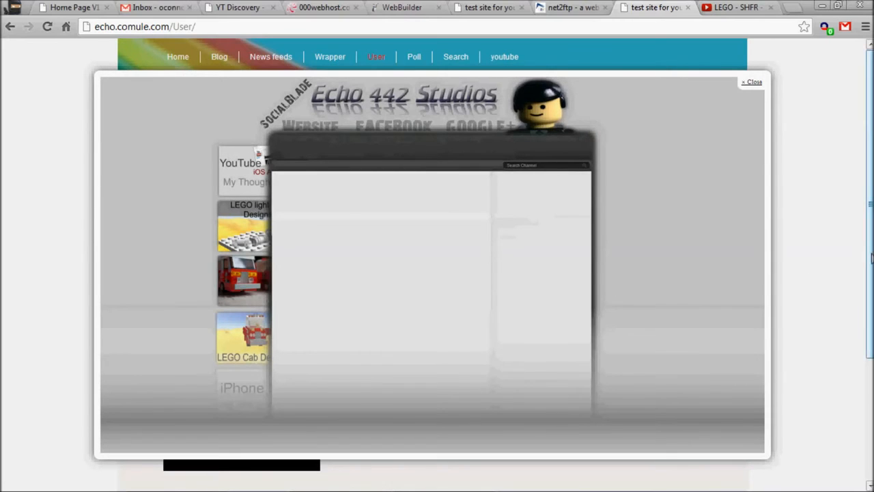
left_click(773, 102)
left_click(407, 8)
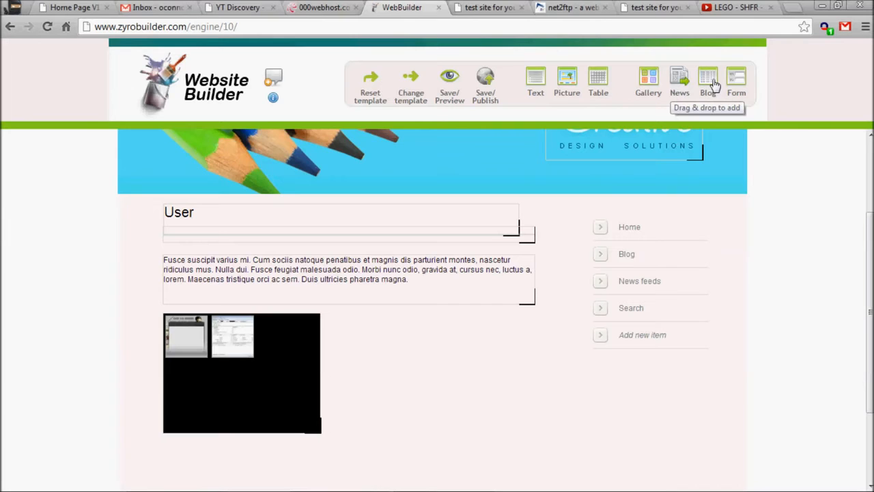
- Add a contact form to the User page with the "How did you find us?" option field enabled
left_click_drag(738, 83, 444, 342)
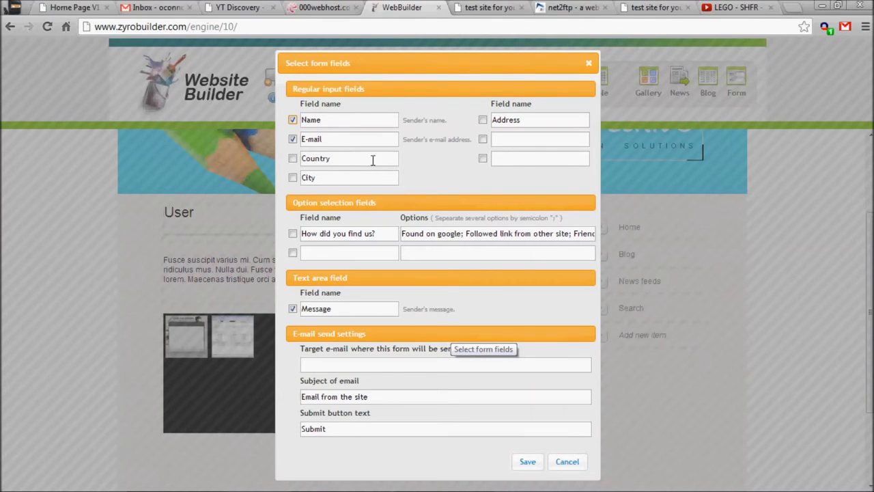
left_click(293, 234)
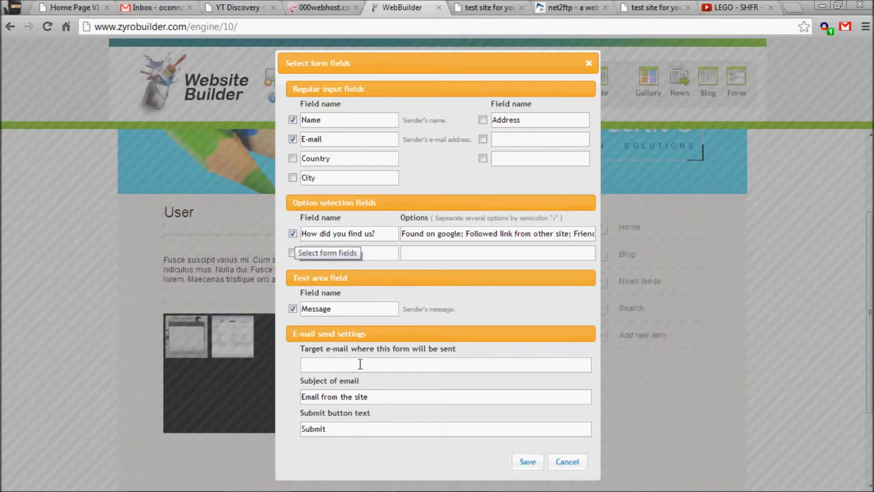
left_click(521, 462)
- Save and preview the User page to check the new form
left_click(527, 341)
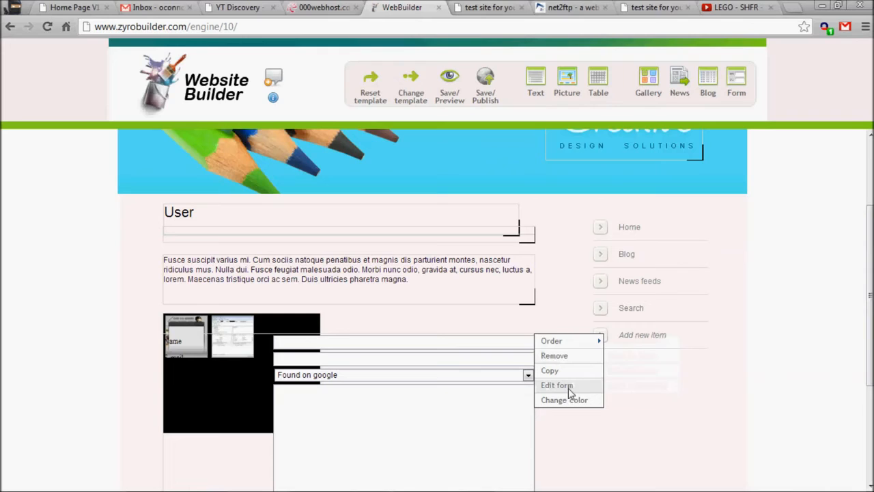
left_click(461, 97)
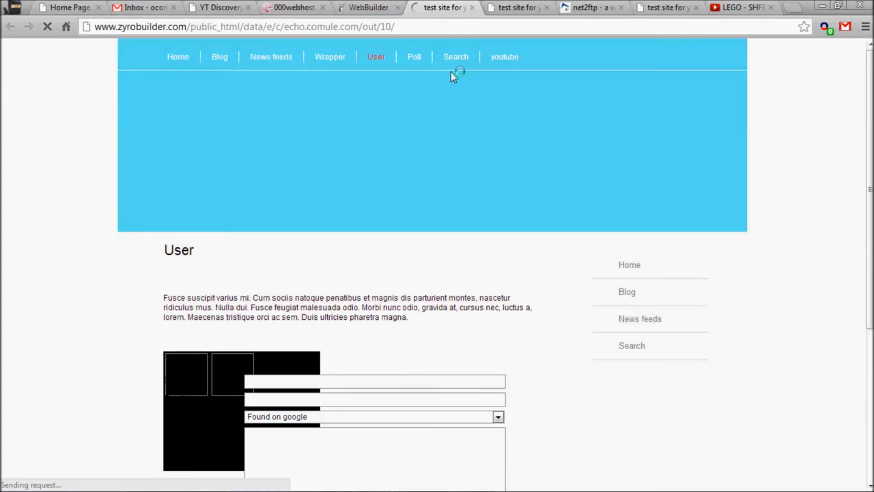
scroll(425, 68, "down", 2)
scroll(355, 202, "down", 2)
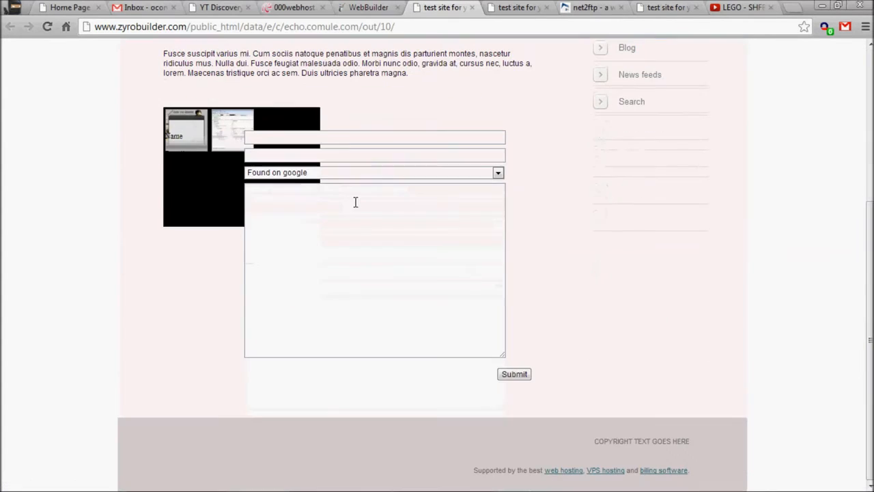
- Try out the previewed contact form's option list and input fields on the User page
left_click(330, 171)
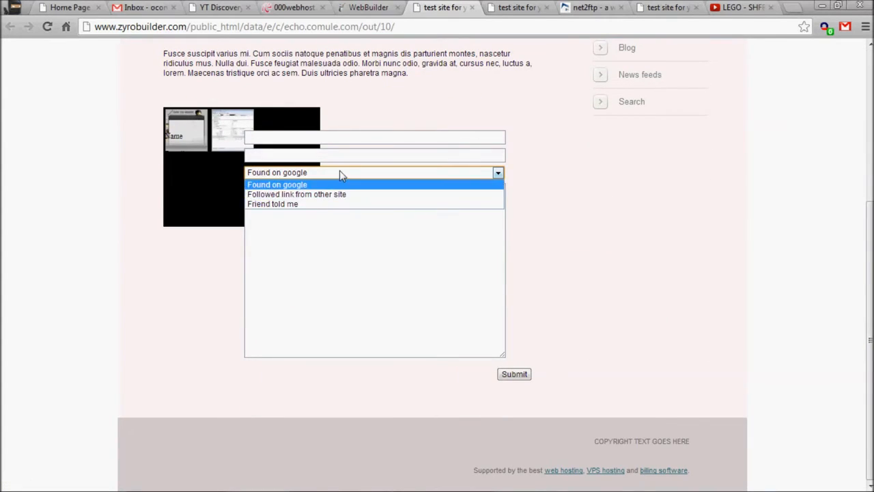
left_click(339, 170)
left_click(390, 175)
left_click(396, 239)
left_click(379, 172)
left_click(370, 139)
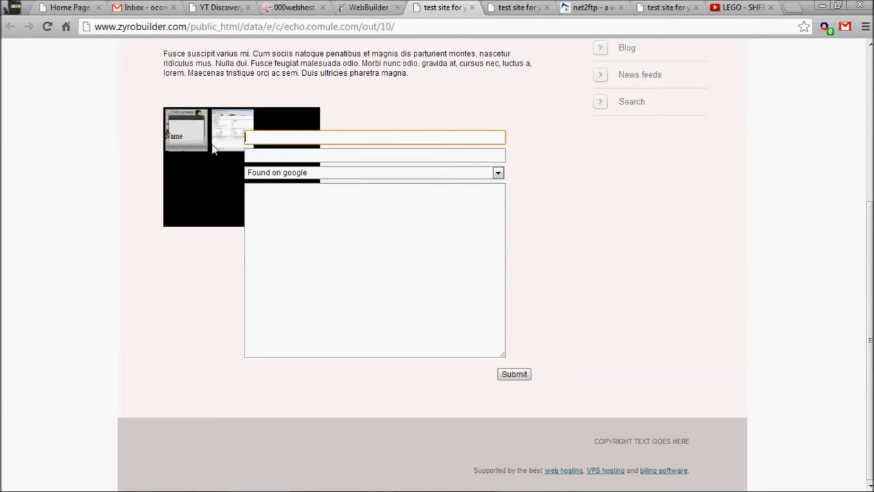
- Resize the contact form and shift it rightward beside the gallery on the User page
left_click(368, 7)
scroll(478, 321, "down", 3)
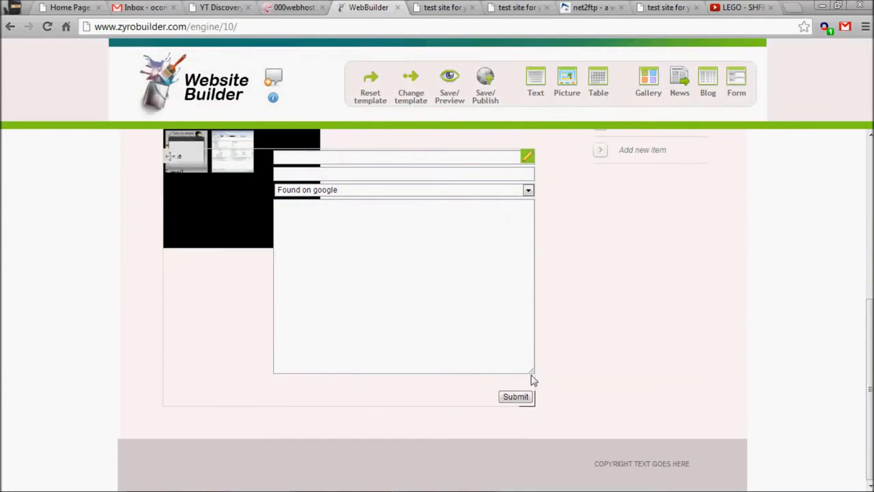
left_click_drag(533, 401, 472, 350)
left_click_drag(379, 282, 472, 275)
left_click_drag(533, 399, 499, 375)
left_click_drag(231, 203, 252, 203)
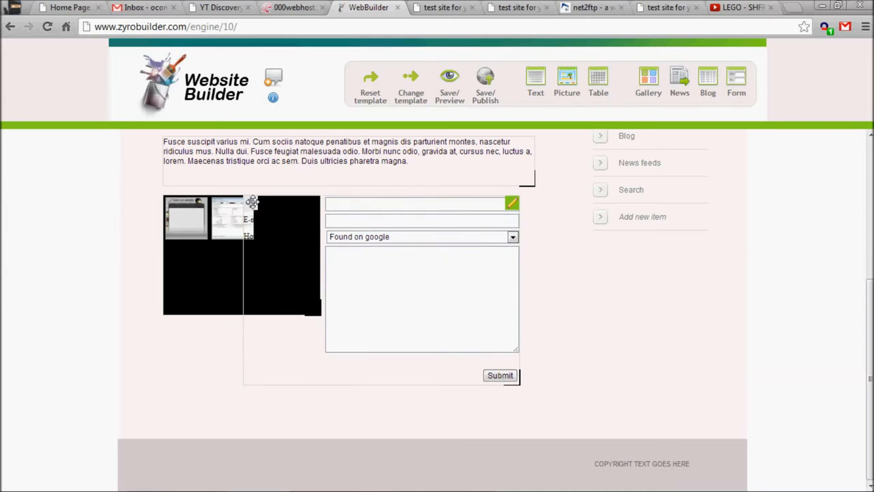
- Save and preview the User page, closing the extra preview tab
left_click(450, 95)
left_click(499, 7)
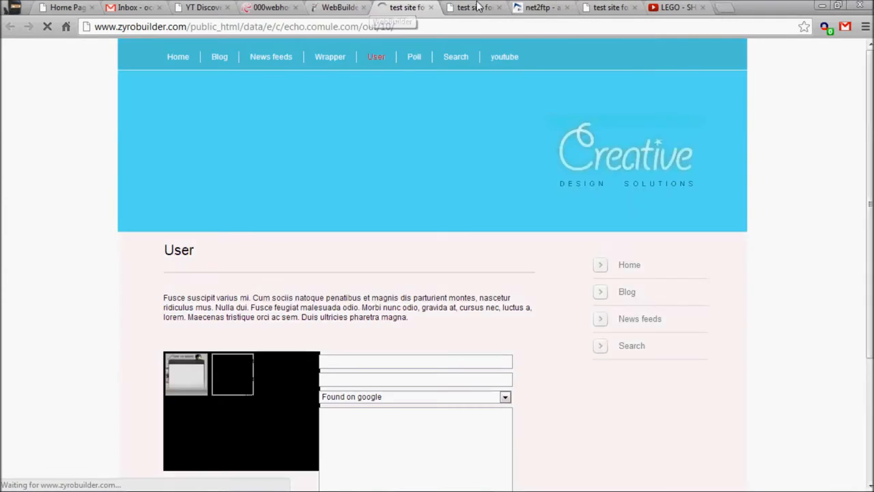
left_click(471, 4)
middle_click(471, 4)
left_click(391, 7)
- Examine the previewed form by selecting its area to reveal the field labels
scroll(409, 226, "down", 3)
left_click(359, 272)
left_click(360, 219)
left_click(357, 207)
left_click(355, 267)
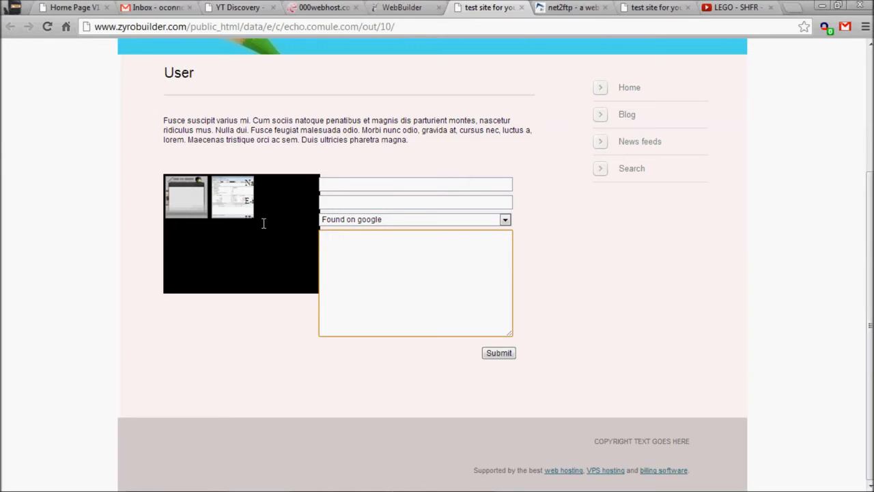
left_click_drag(248, 183, 374, 286)
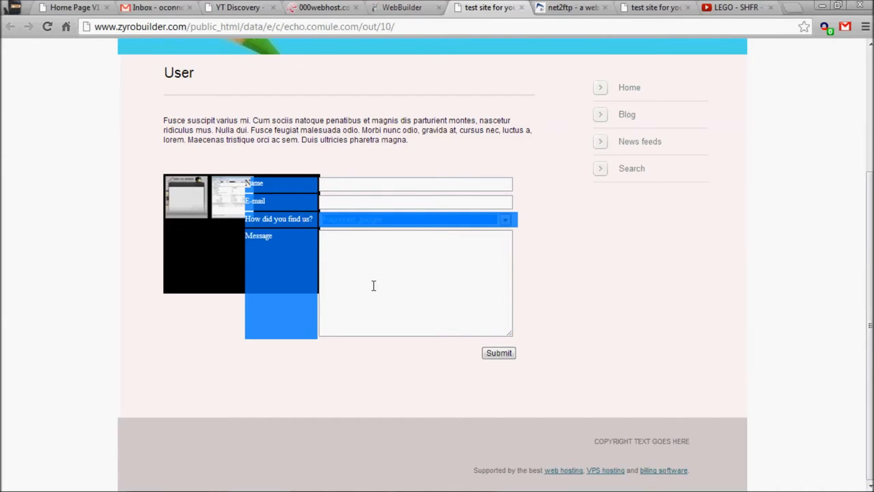
left_click(367, 282)
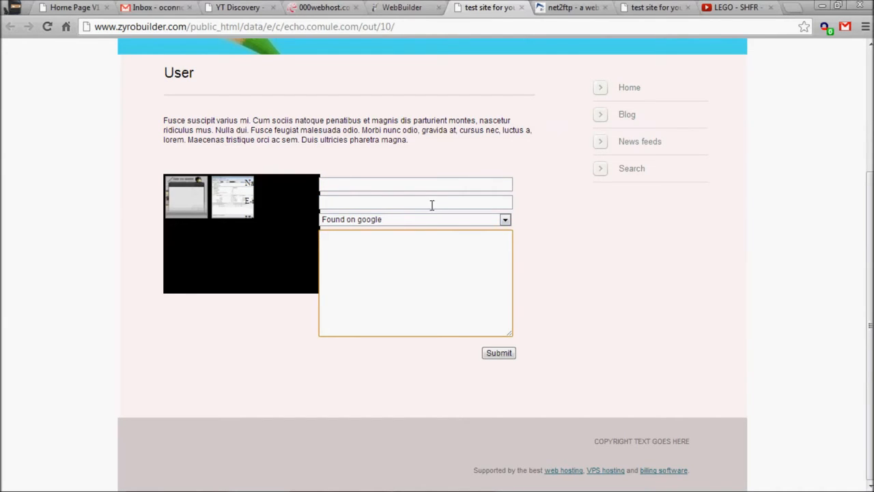
- Shrink the contact form and move it right of the gallery so its labels show
left_click(369, 7)
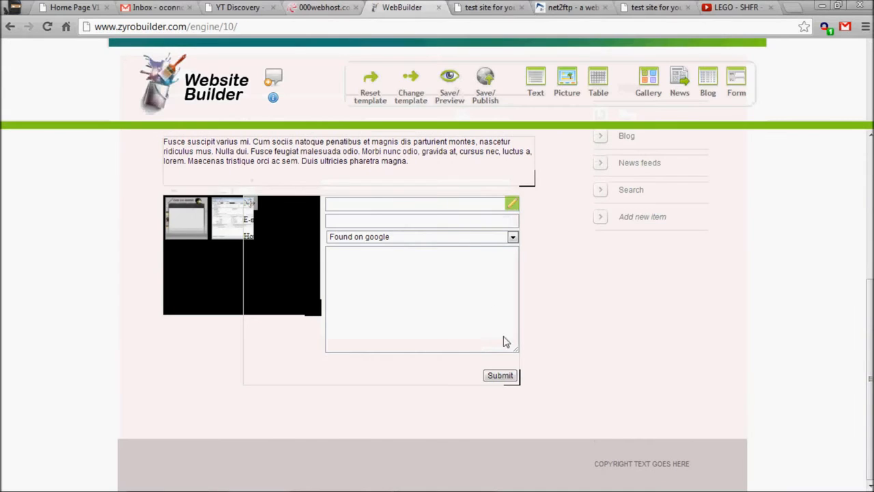
left_click_drag(513, 380, 437, 367)
left_click_drag(251, 203, 332, 202)
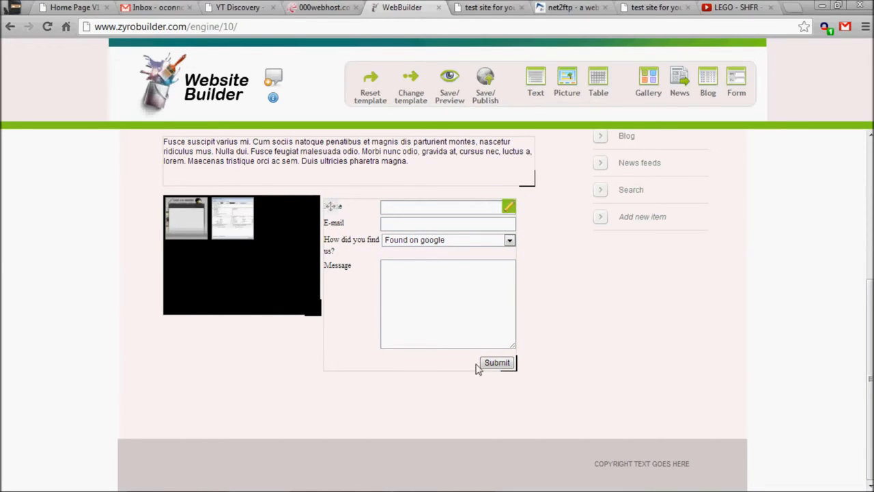
- Save and preview the User page to check the repositioned form, then return to the builder
left_click(488, 8)
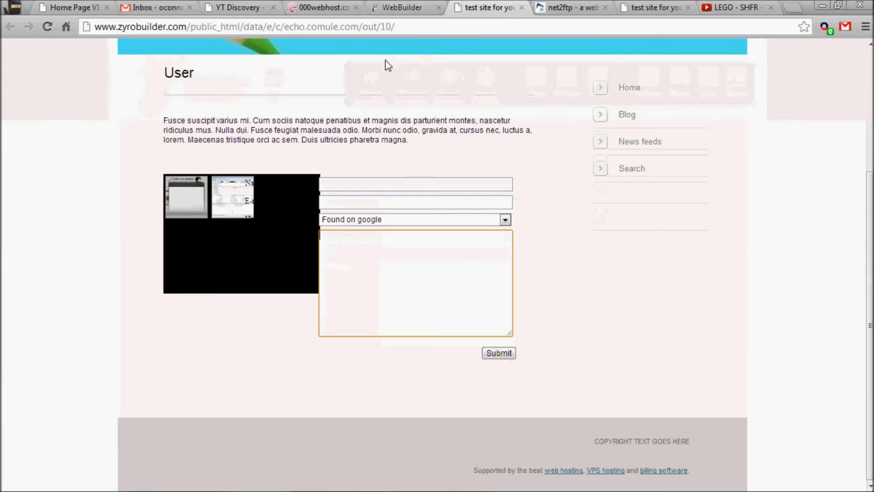
left_click(521, 7)
left_click(402, 8)
left_click(449, 97)
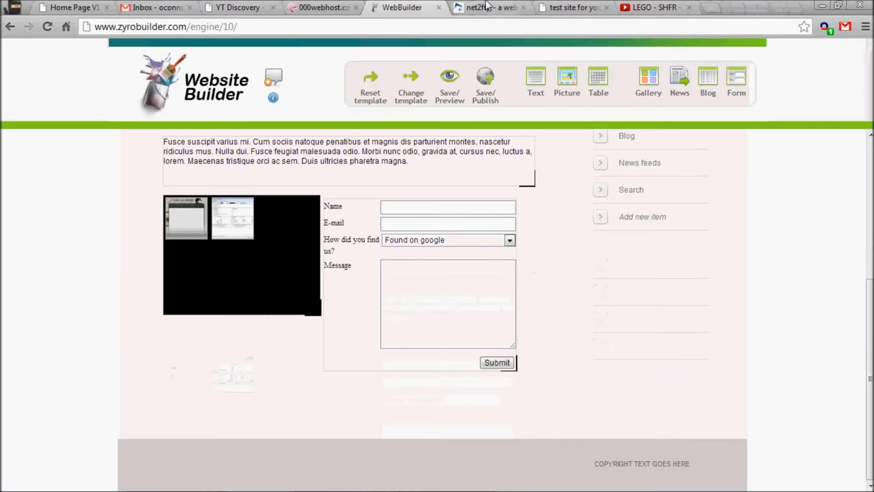
left_click(521, 8)
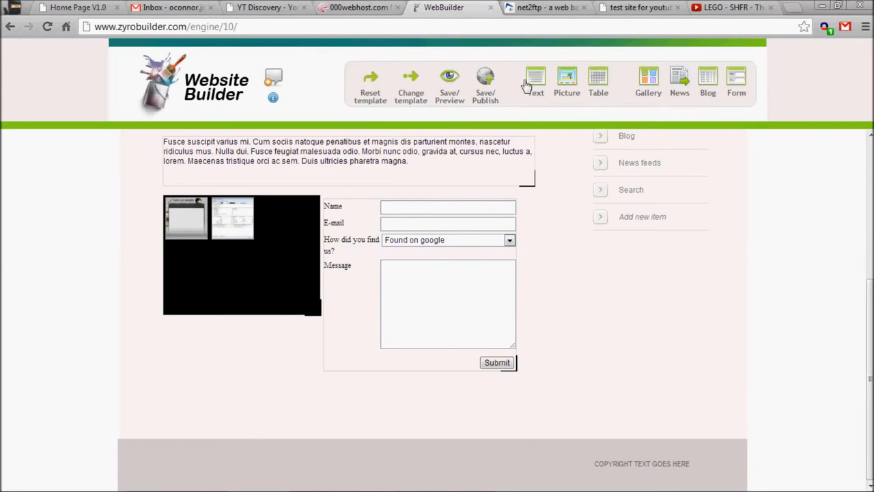
scroll(413, 198, "up", 4)
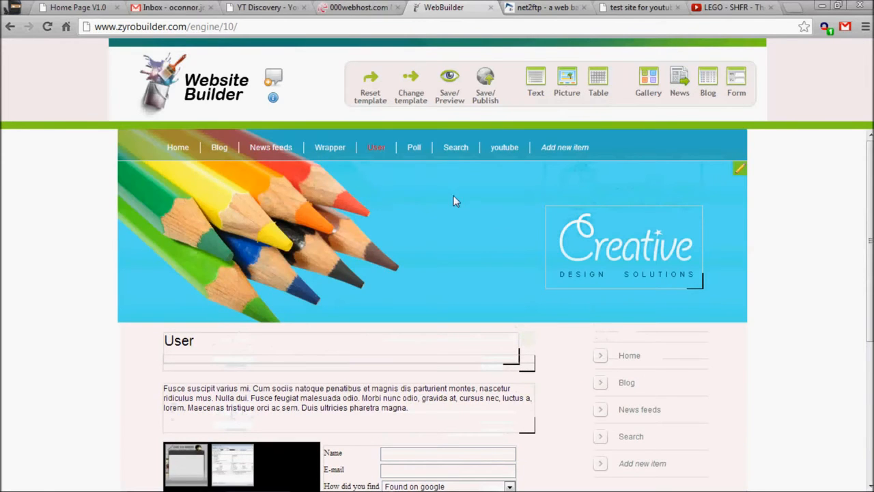
left_click(738, 173)
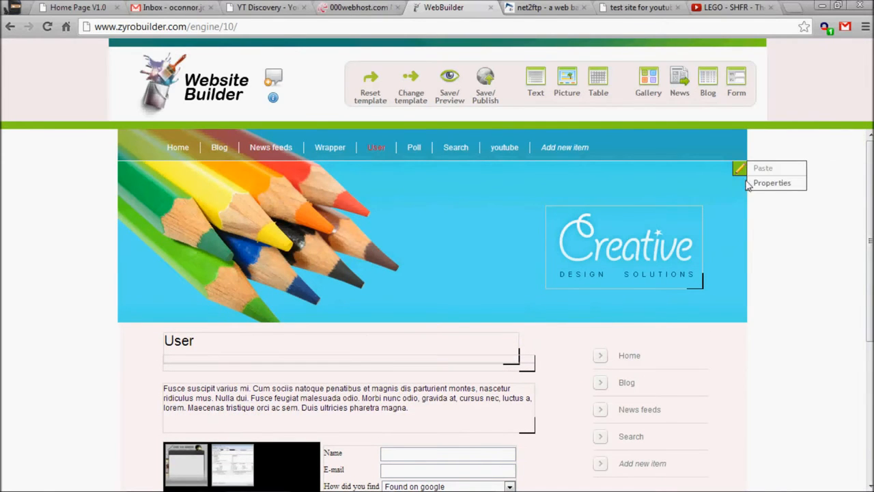
left_click(776, 184)
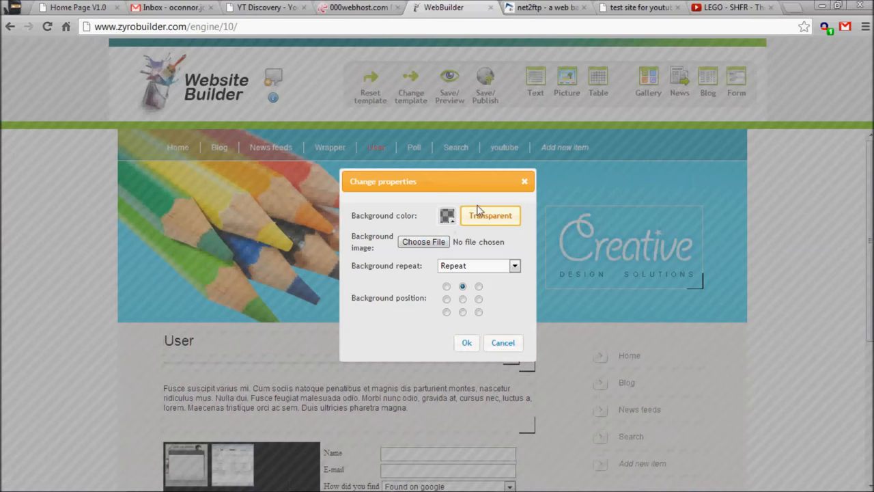
left_click(480, 266)
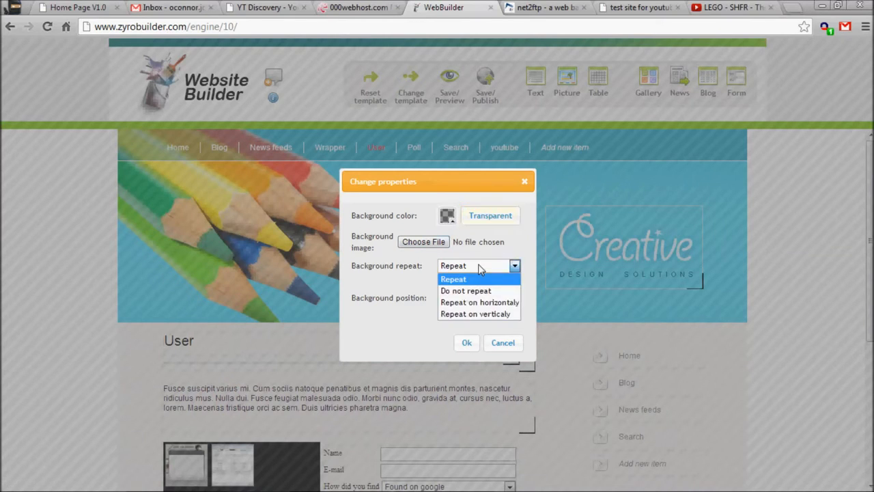
left_click(480, 277)
left_click(445, 286)
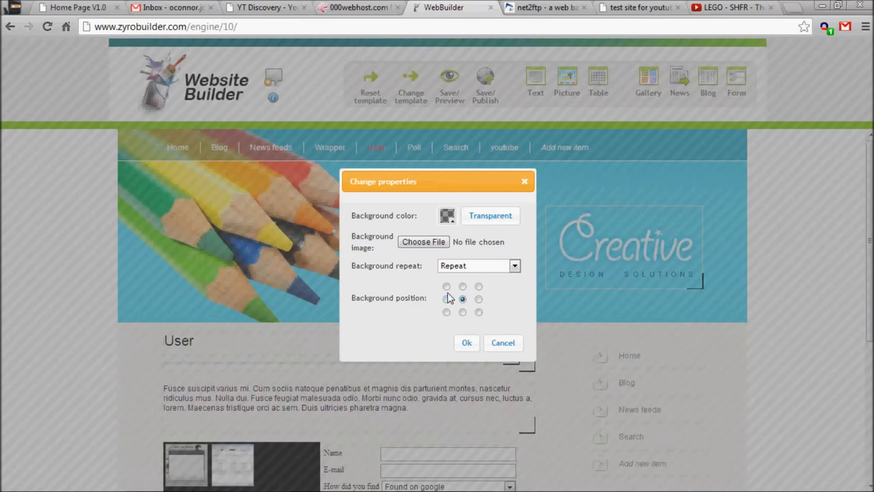
left_click(452, 265)
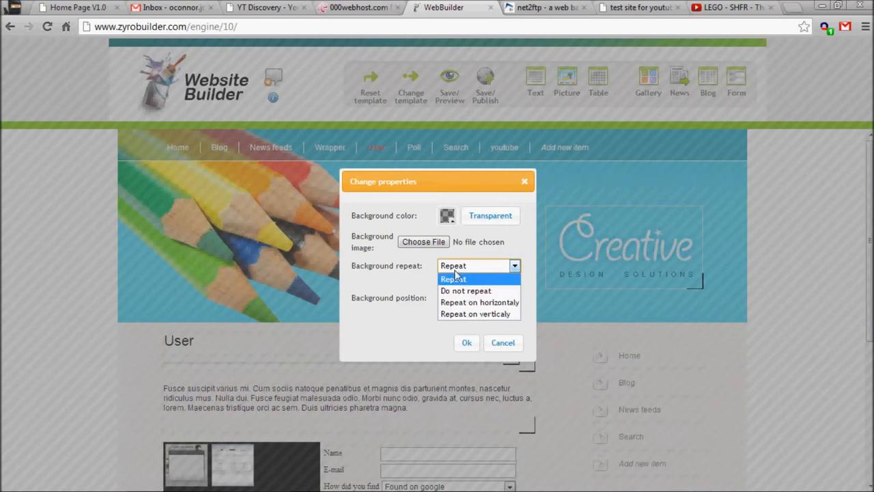
left_click(457, 289)
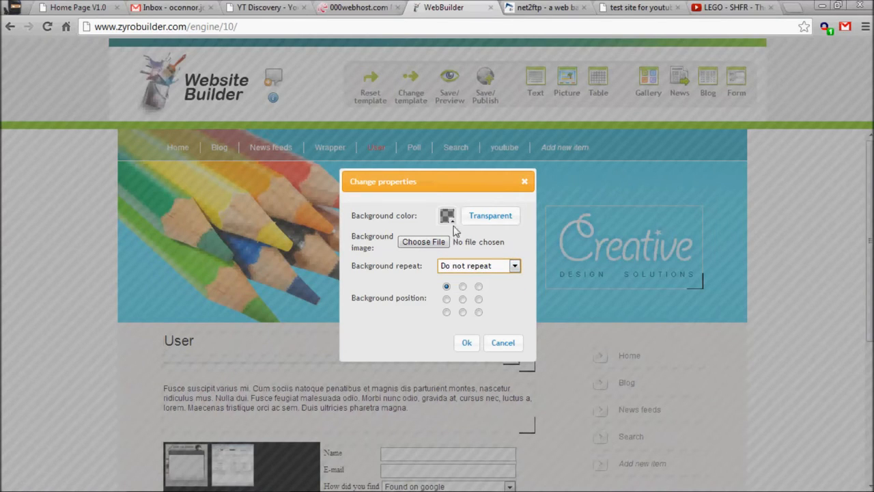
left_click(493, 343)
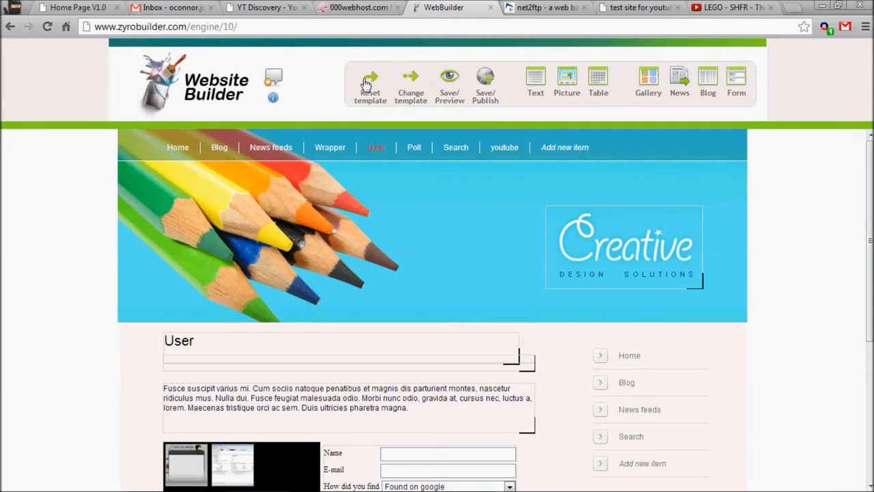
- Open the Blog page in the builder
mouse_move(273, 99)
left_click(225, 155)
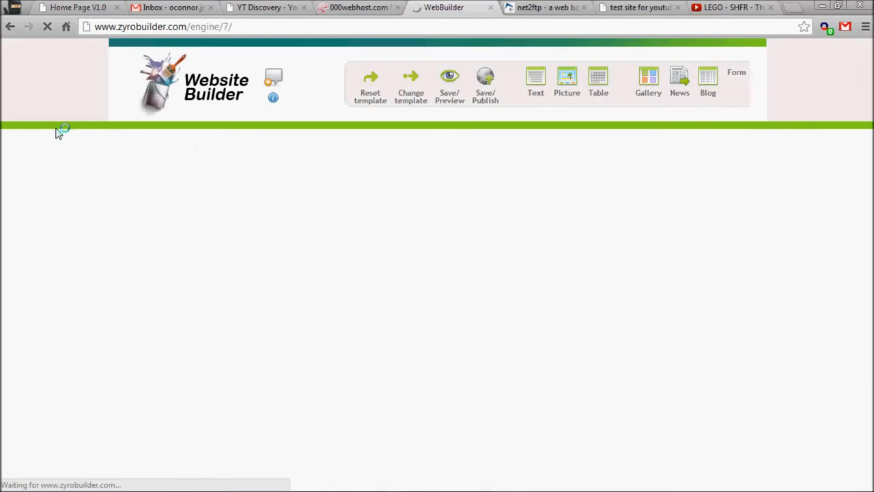
scroll(68, 140, "down", 2)
scroll(67, 140, "down", 2)
scroll(409, 169, "up", 2)
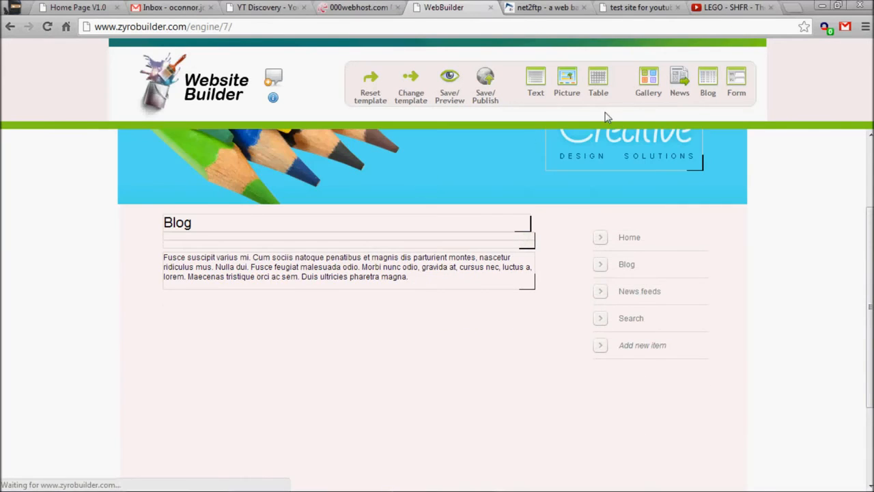
- Add a blog element to the Blog page, creating a new blog and saving the page changes
left_click_drag(714, 92, 428, 348)
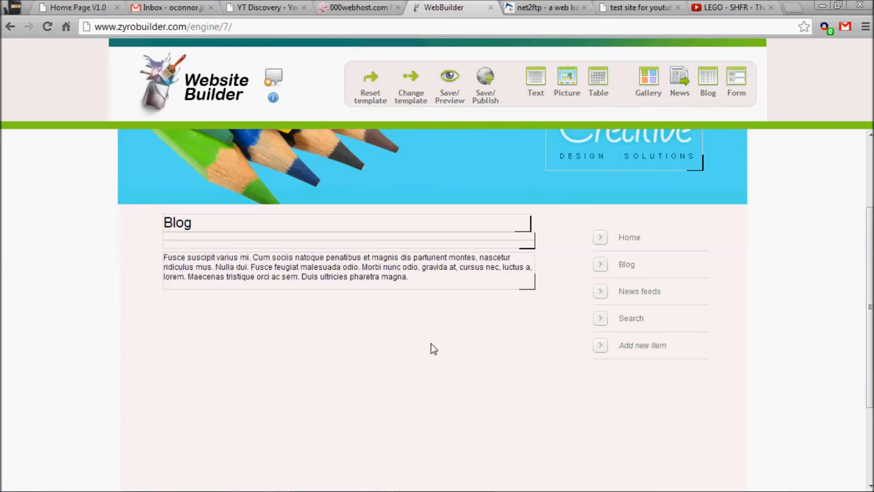
left_click_drag(708, 86, 460, 246)
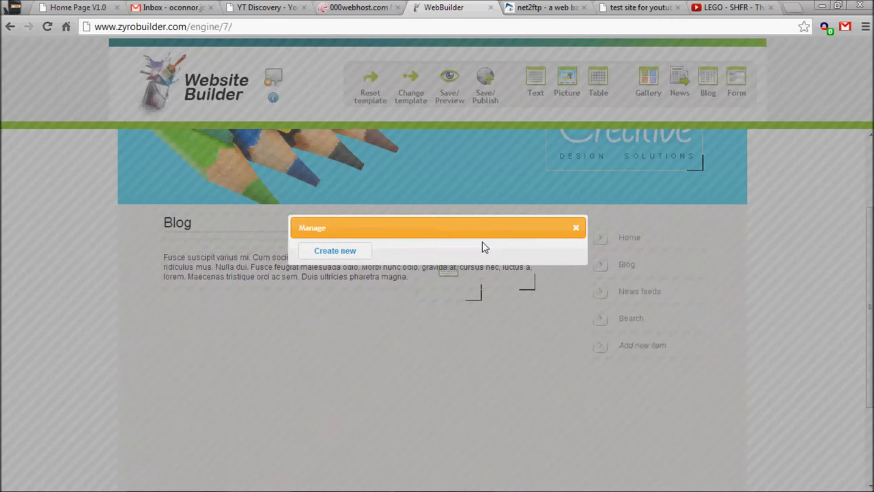
left_click(348, 257)
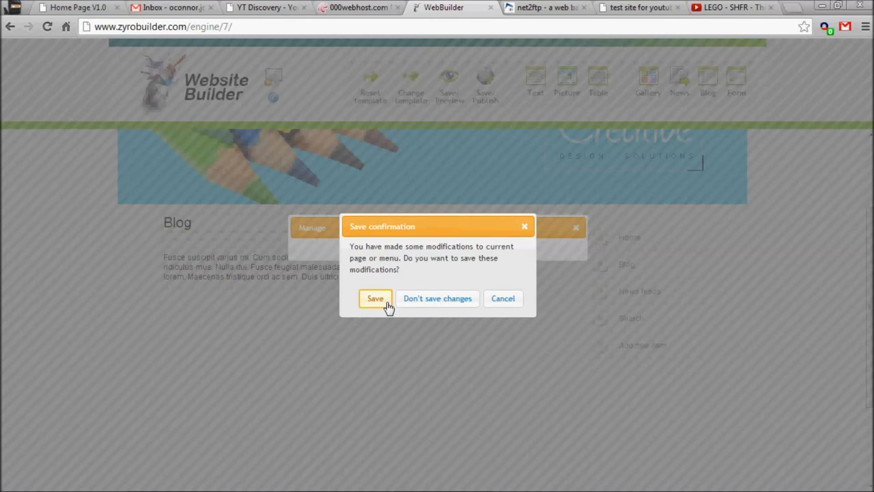
left_click(376, 301)
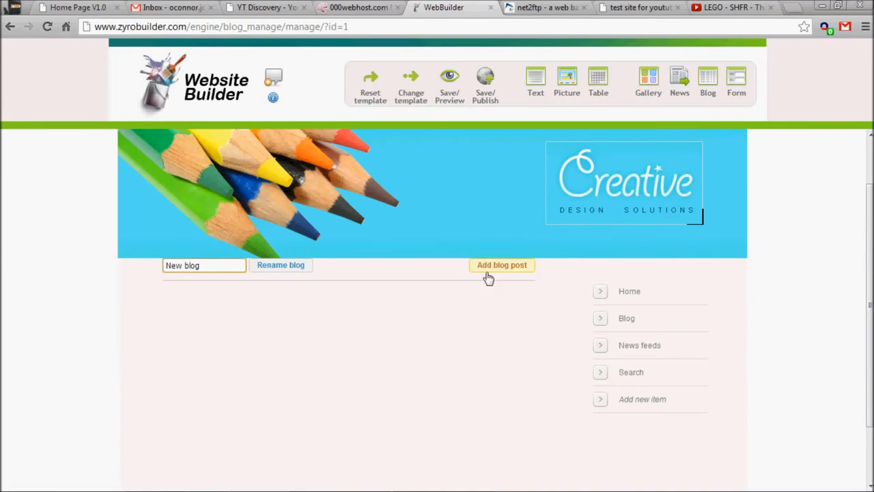
- Add a new blog post titled hello
left_click(519, 271)
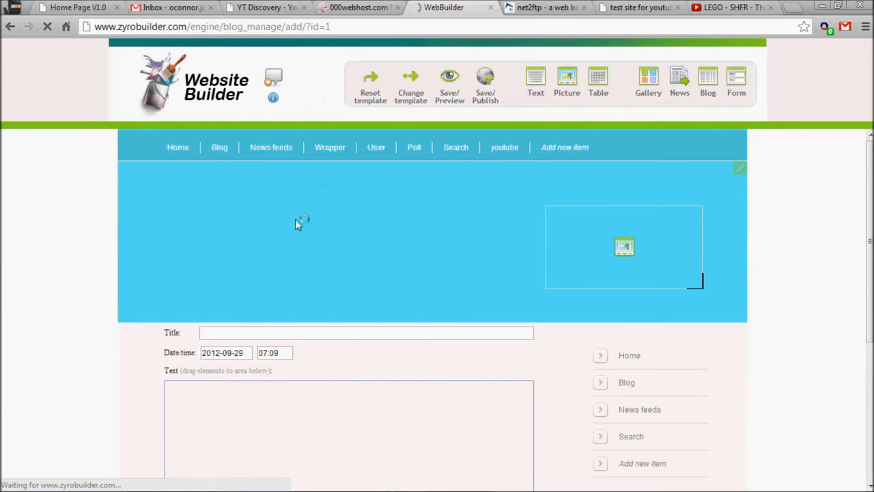
left_click(244, 272)
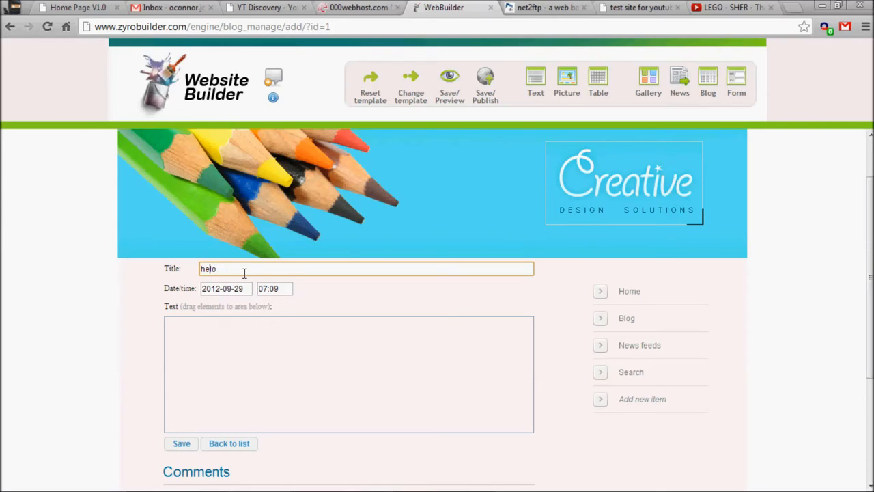
mouse_move(252, 349)
left_click(525, 324)
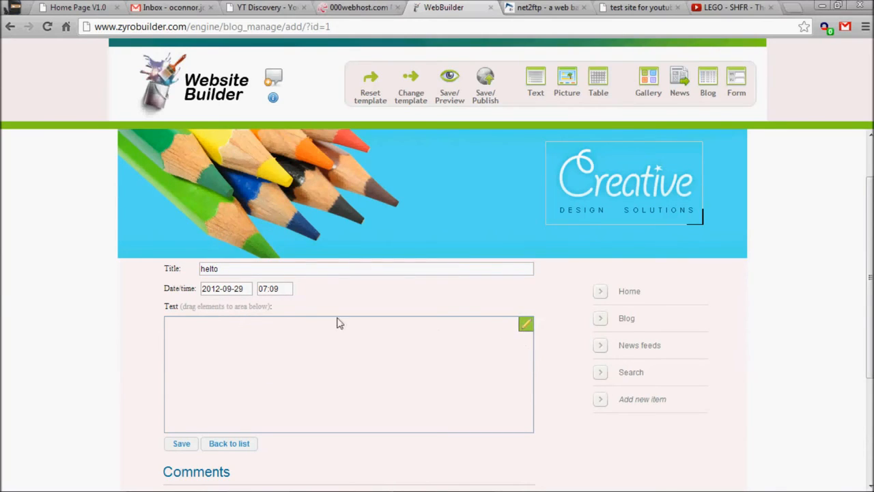
left_click(288, 270)
left_click_drag(195, 307, 254, 309)
left_click(202, 361)
scroll(211, 360, "down", 1)
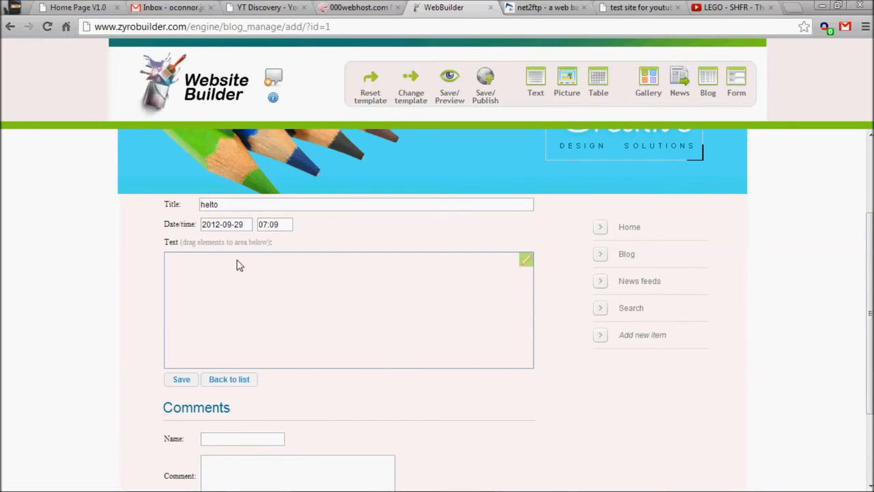
left_click_drag(202, 244, 244, 252)
left_click(272, 245)
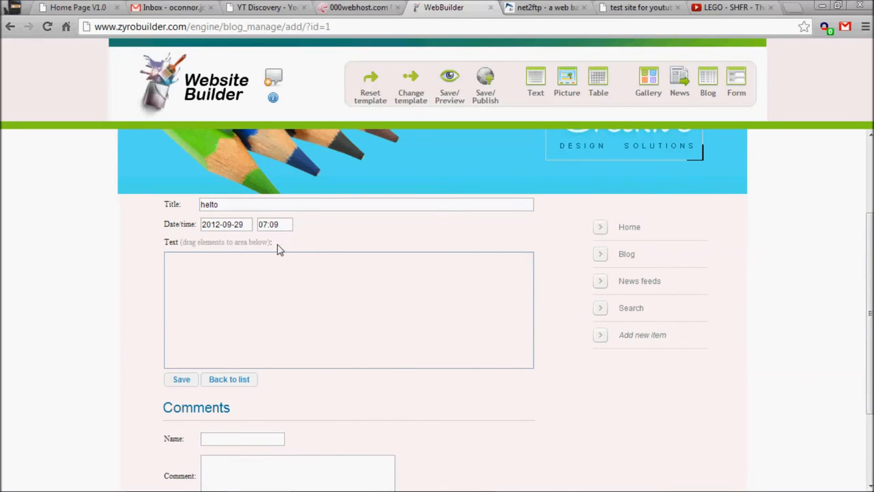
left_click(540, 273)
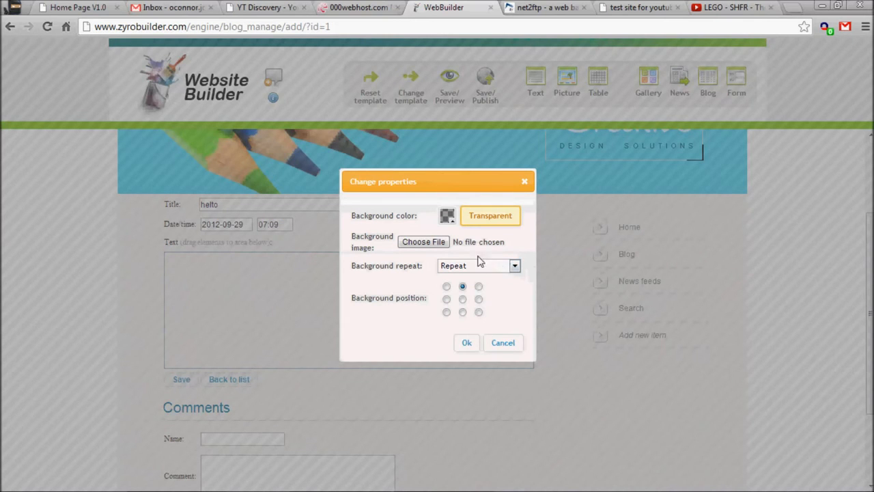
left_click(497, 343)
- Insert a text element into the blog post's text area and enlarge its box
left_click_drag(185, 245, 275, 251)
left_click_drag(536, 76, 395, 279)
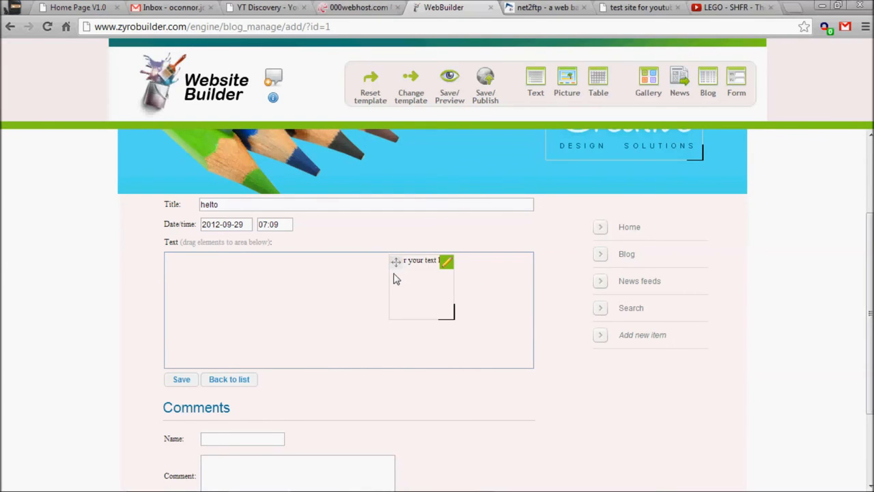
left_click_drag(451, 308, 509, 320)
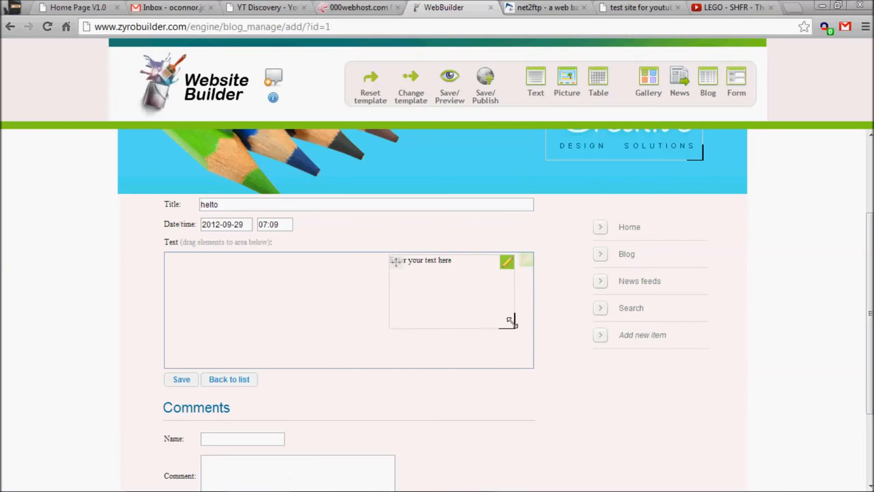
- Save and preview the blog post, returning to the post editor and its comment field
left_click(450, 79)
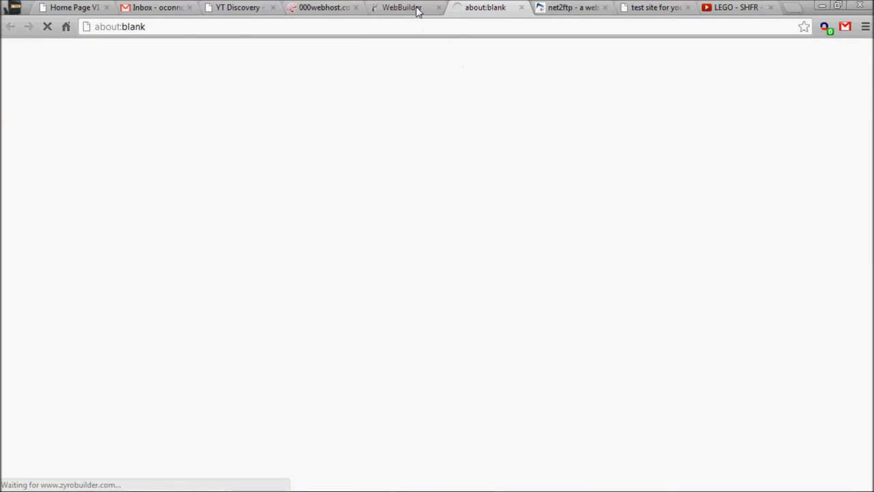
left_click(417, 11)
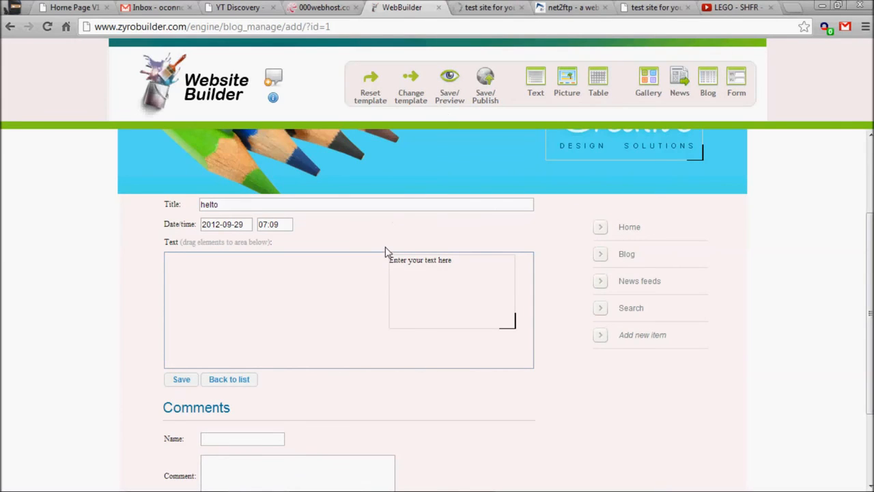
scroll(391, 248, "down", 2)
left_click(253, 324)
left_click(265, 369)
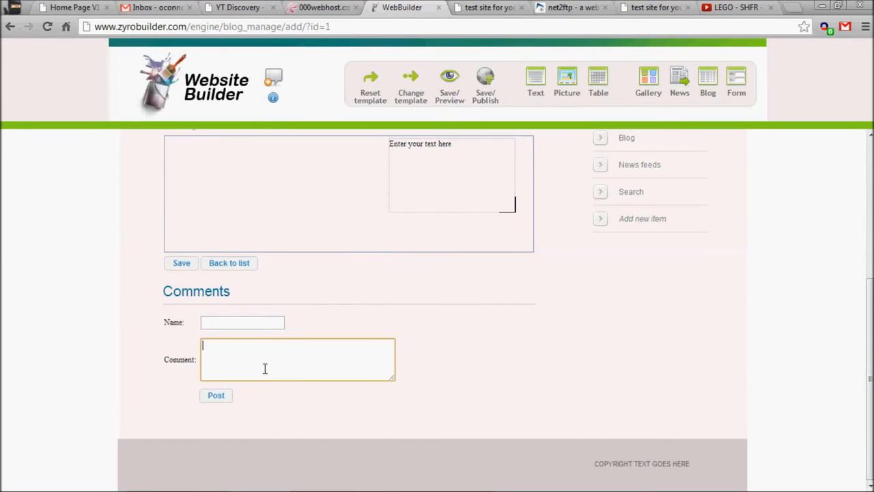
- Browse the Home and Blog pages in the preview, including the sidebar Blog link
left_click(478, 8)
scroll(455, 130, "down", 3)
scroll(293, 155, "up", 3)
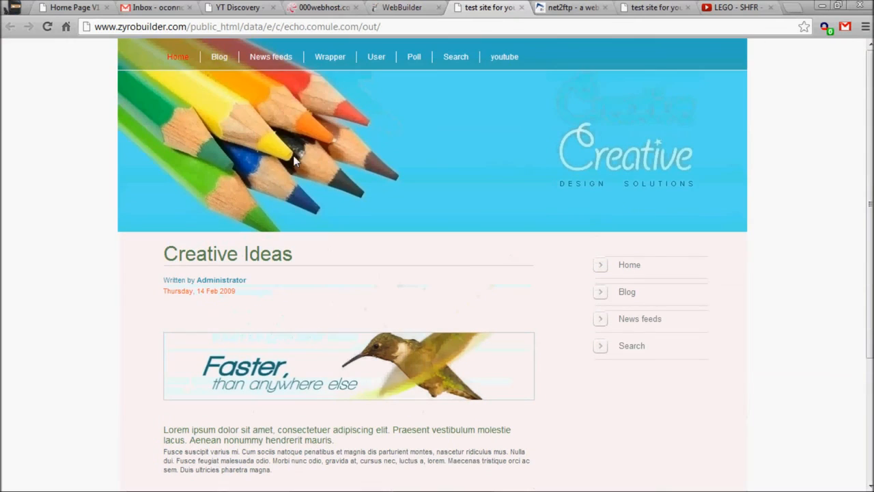
left_click(220, 58)
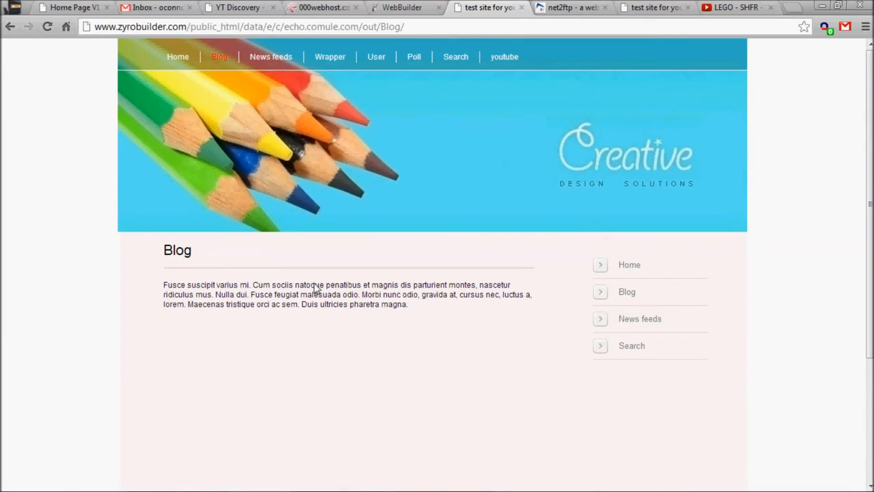
left_click(634, 297)
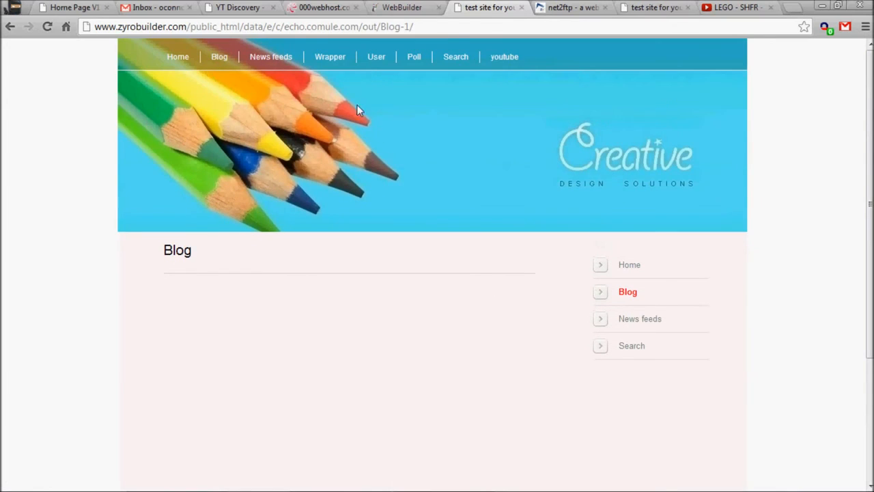
- Save and publish the website from the builder
left_click(400, 6)
scroll(457, 265, "up", 2)
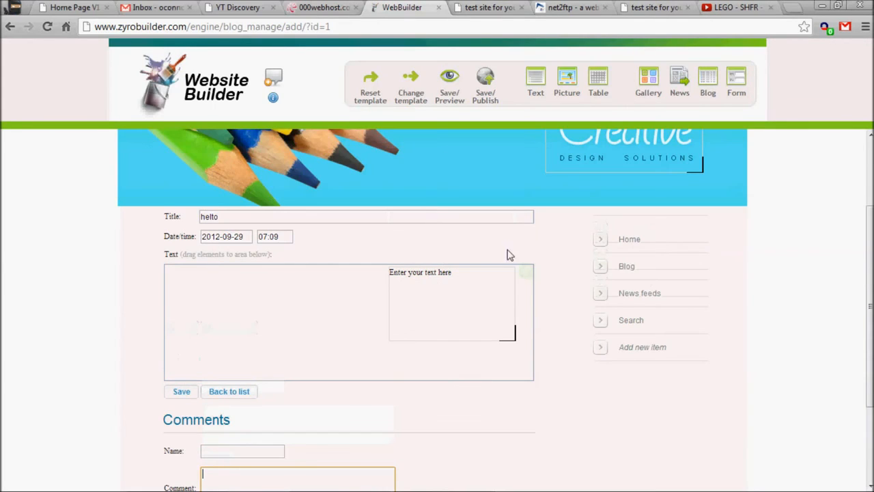
left_click(485, 79)
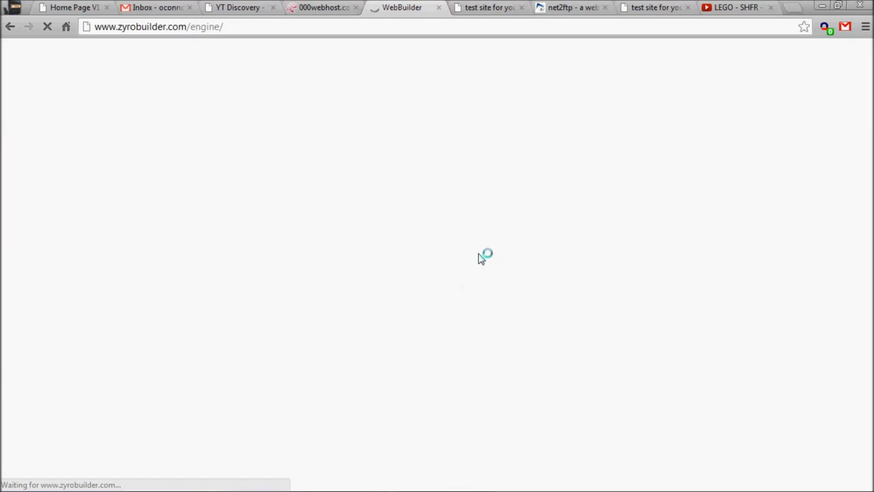
- Check the Blog and Home pages on the published live site
left_click(470, 6)
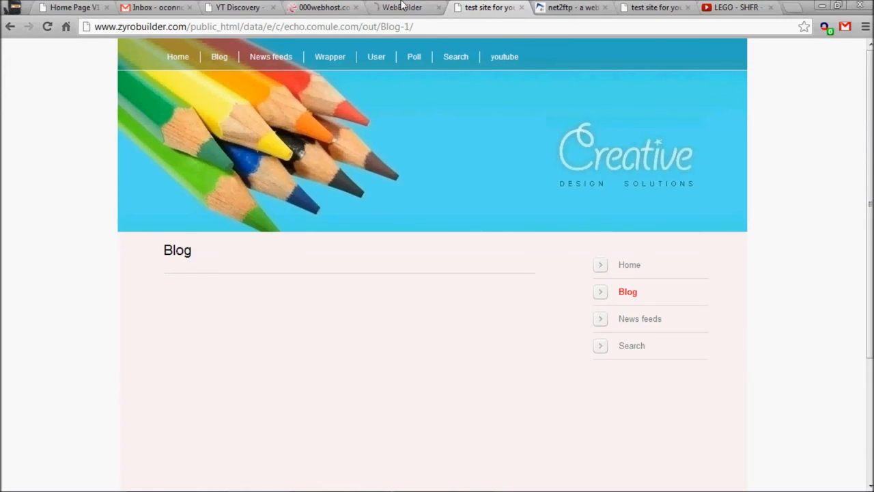
left_click(652, 6)
left_click(216, 59)
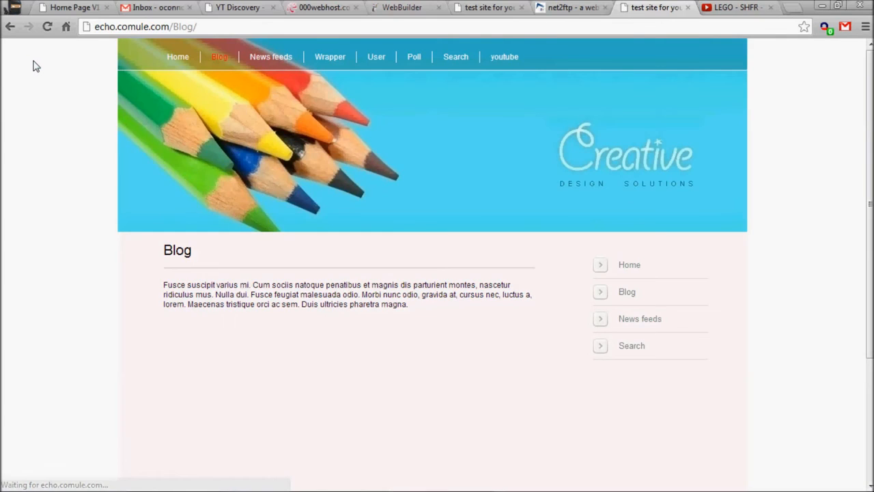
left_click(623, 294)
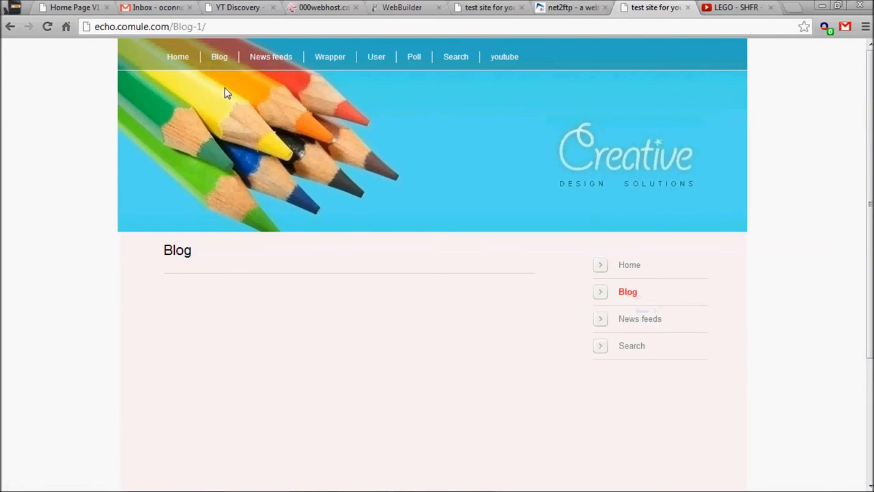
left_click(177, 59)
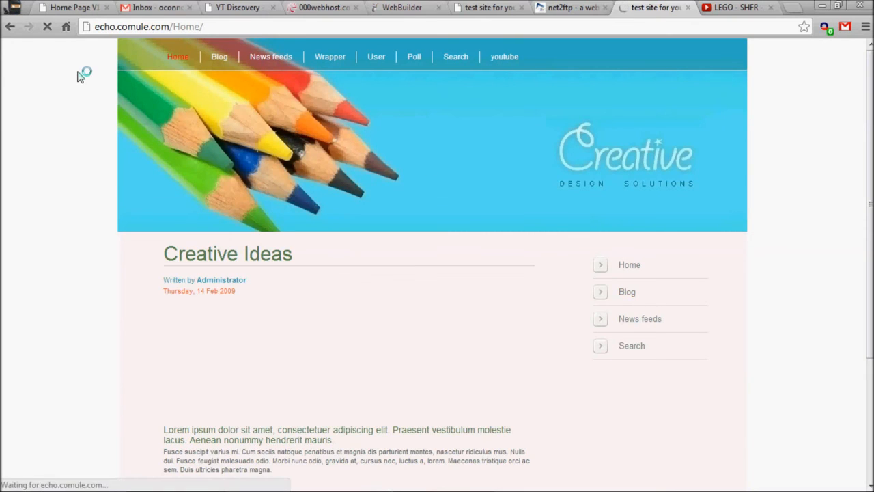
scroll(78, 78, "down", 3)
scroll(98, 80, "up", 1)
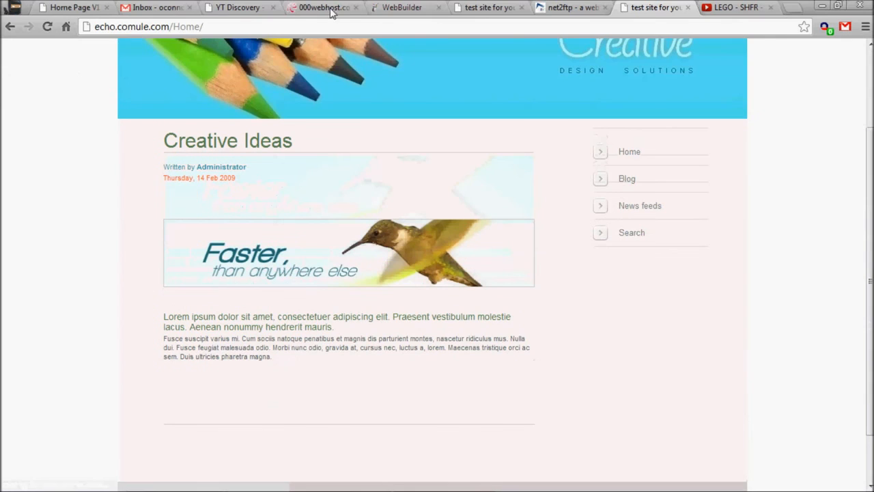
- Open the Blog page in the builder
left_click(375, 7)
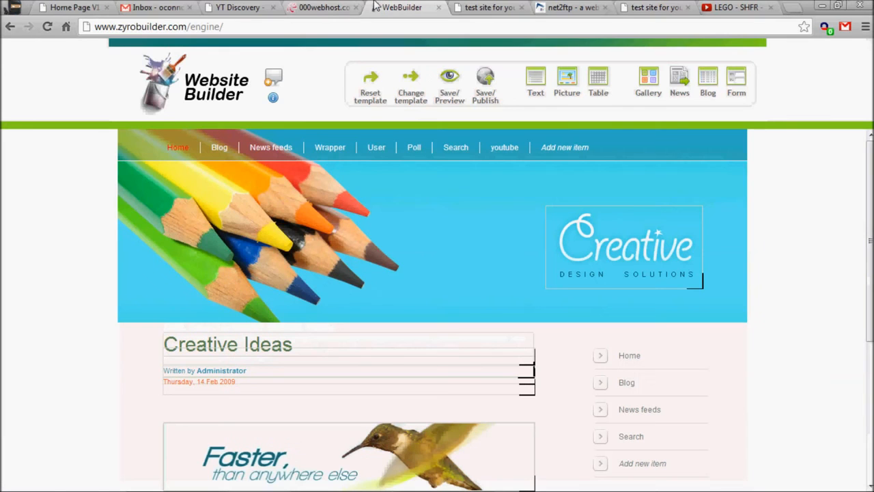
left_click(223, 149)
left_click(256, 161)
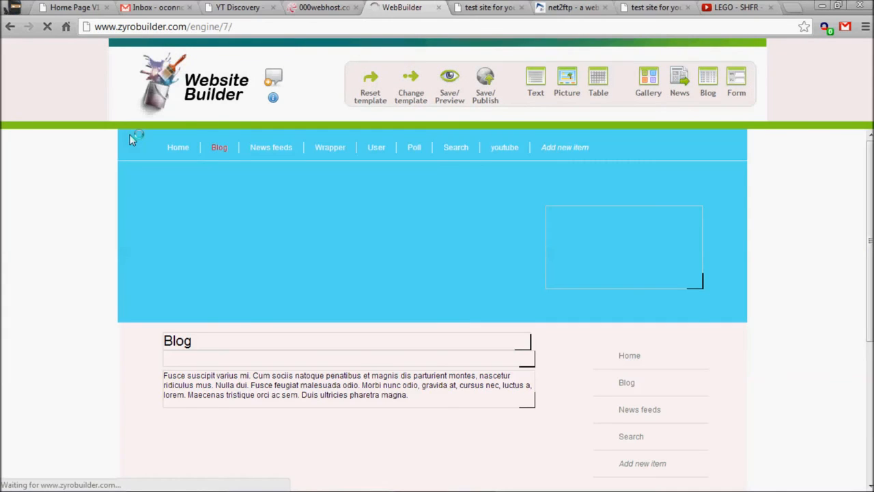
scroll(313, 223, "down", 2)
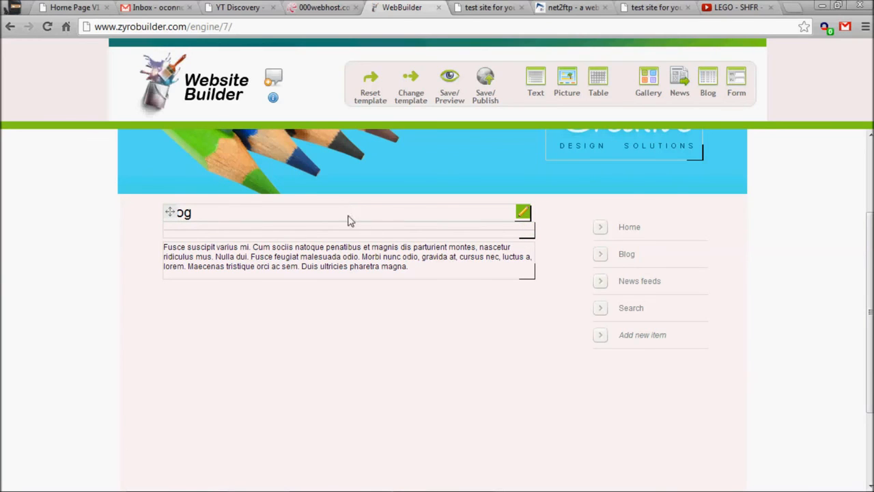
scroll(349, 220, "up", 2)
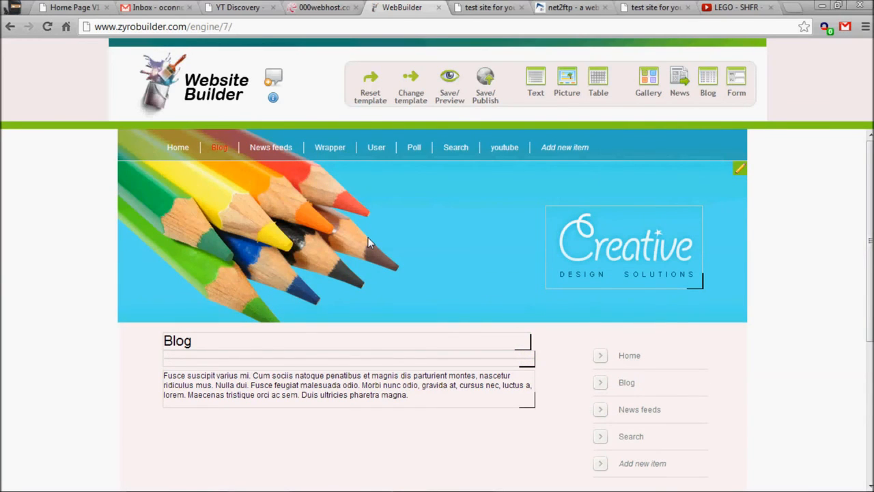